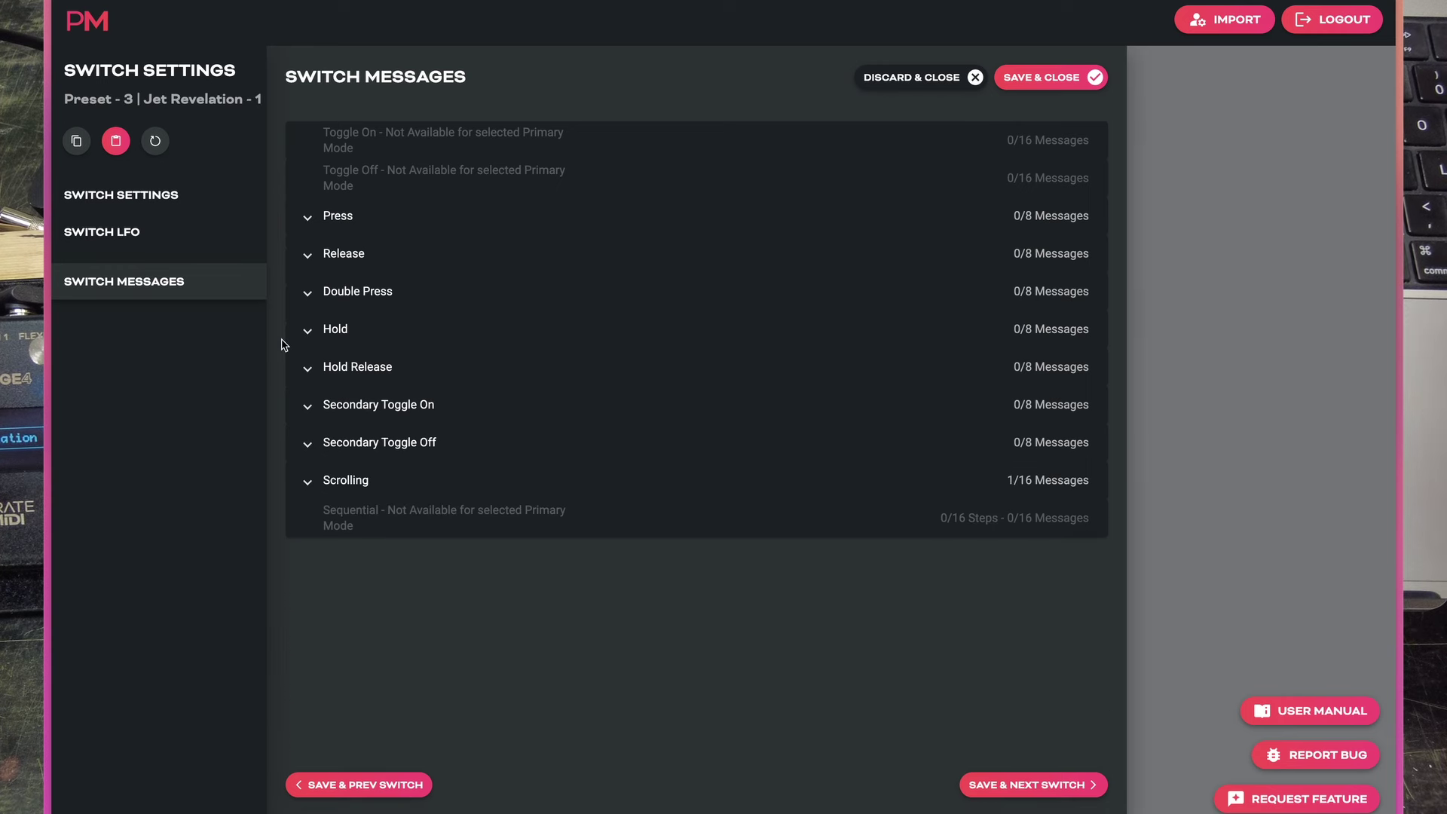
# - Expand the Preset switch's Scrolling messages section
pyautogui.click(1024, 480)
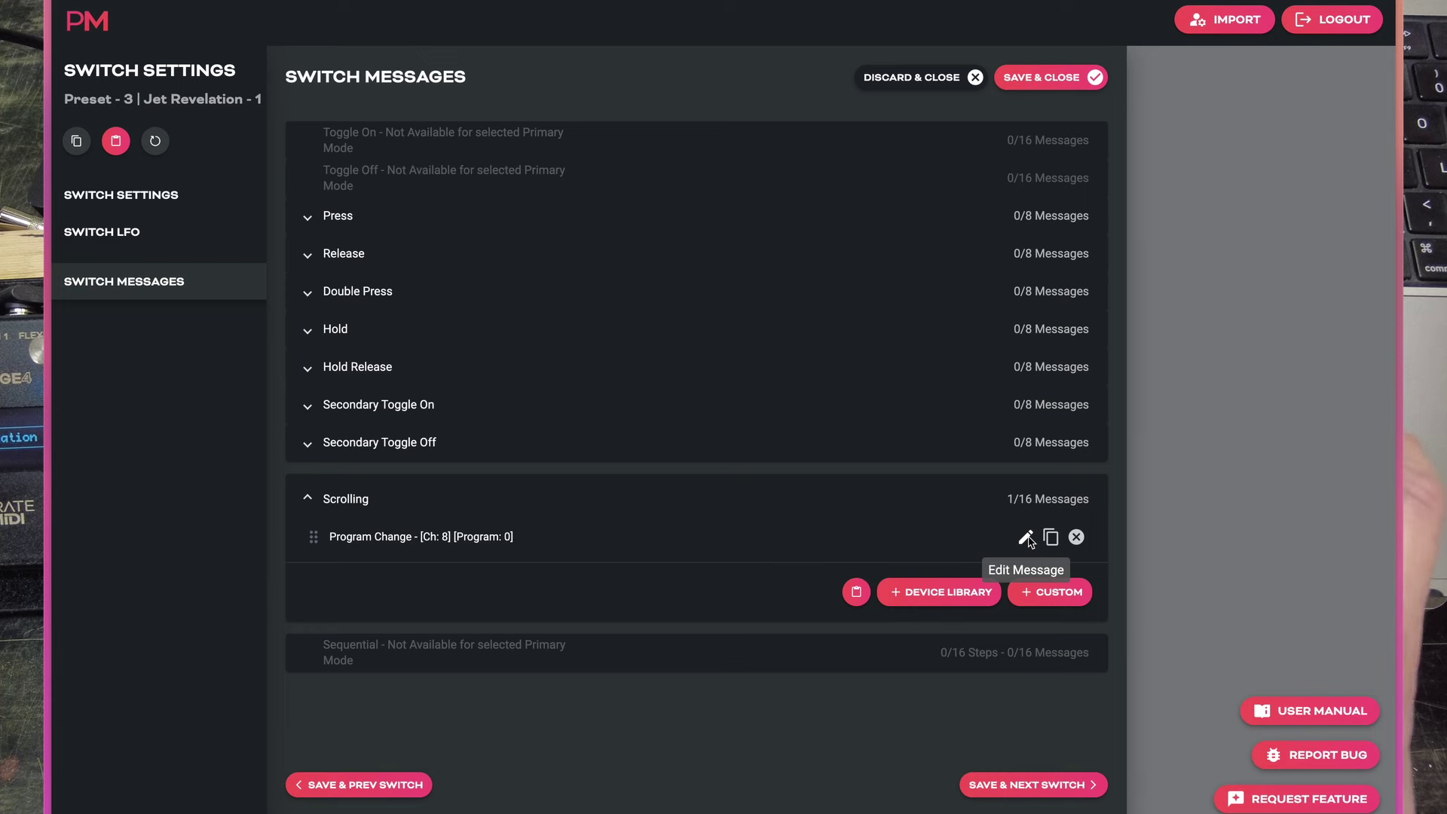
# - Keep the Scrolling message as Program Change on channel 8, program 0, and save it
pyautogui.click(1026, 538)
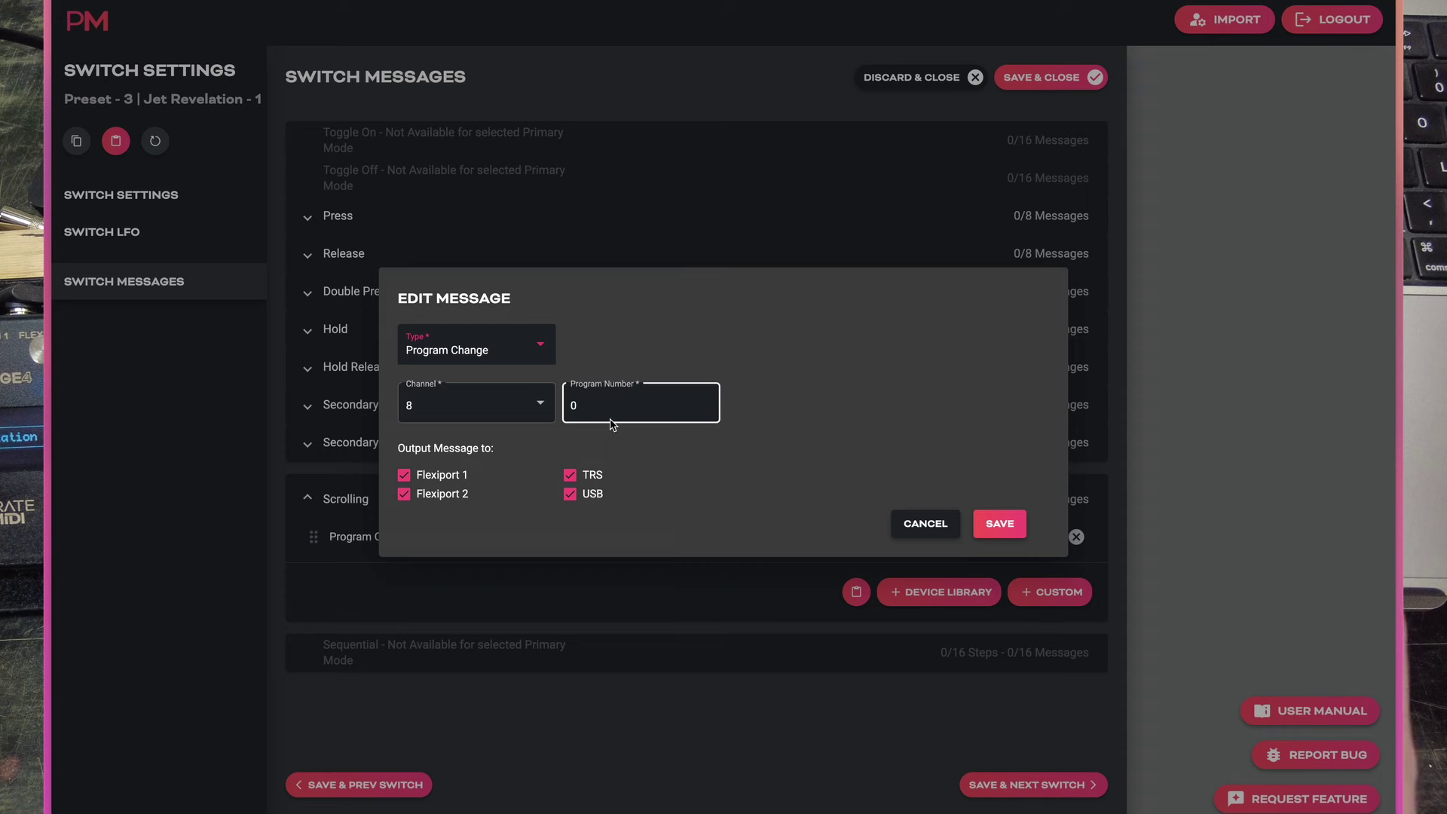
pyautogui.click(454, 352)
pyautogui.click(459, 350)
pyautogui.click(451, 397)
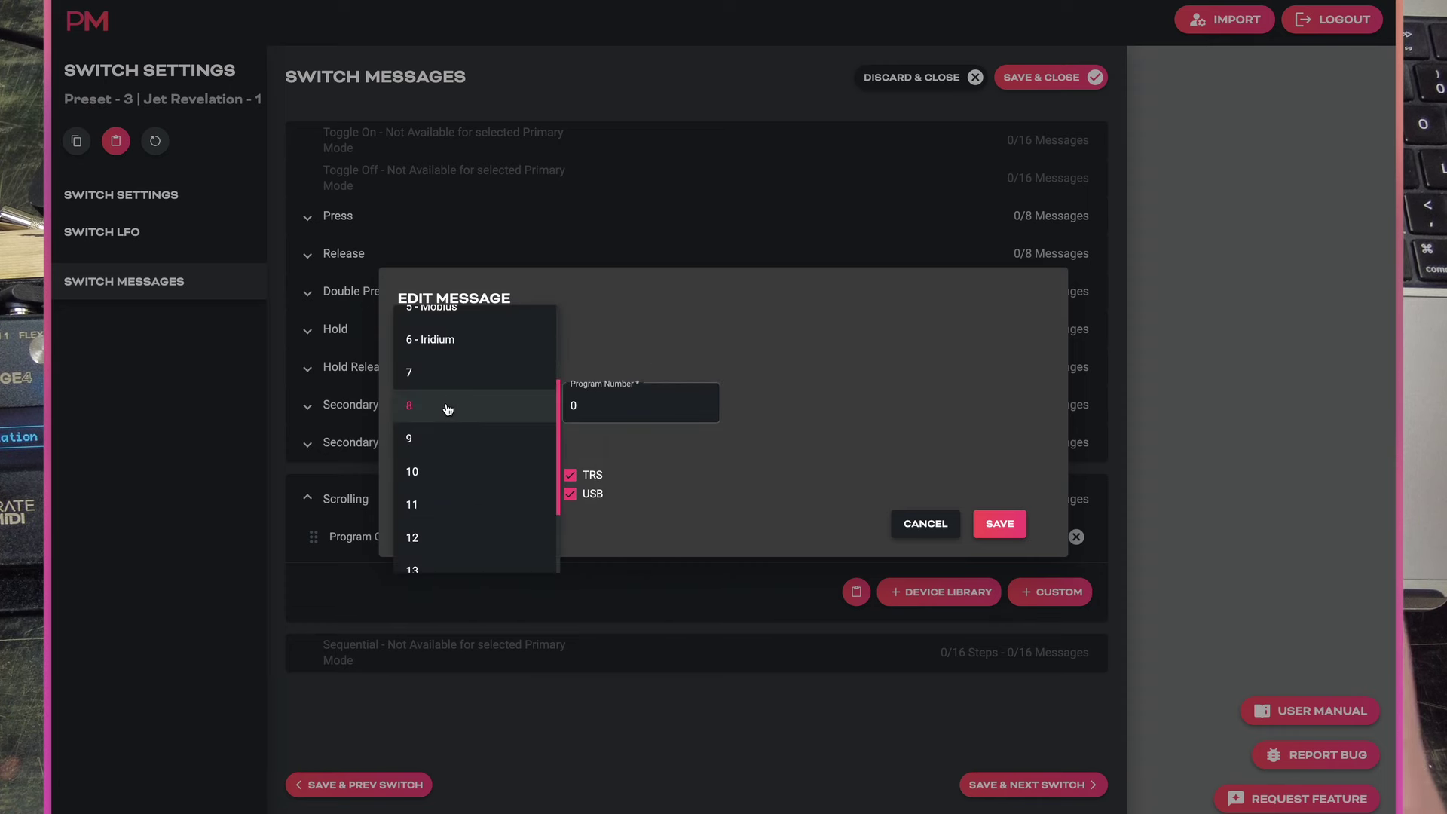
pyautogui.click(448, 405)
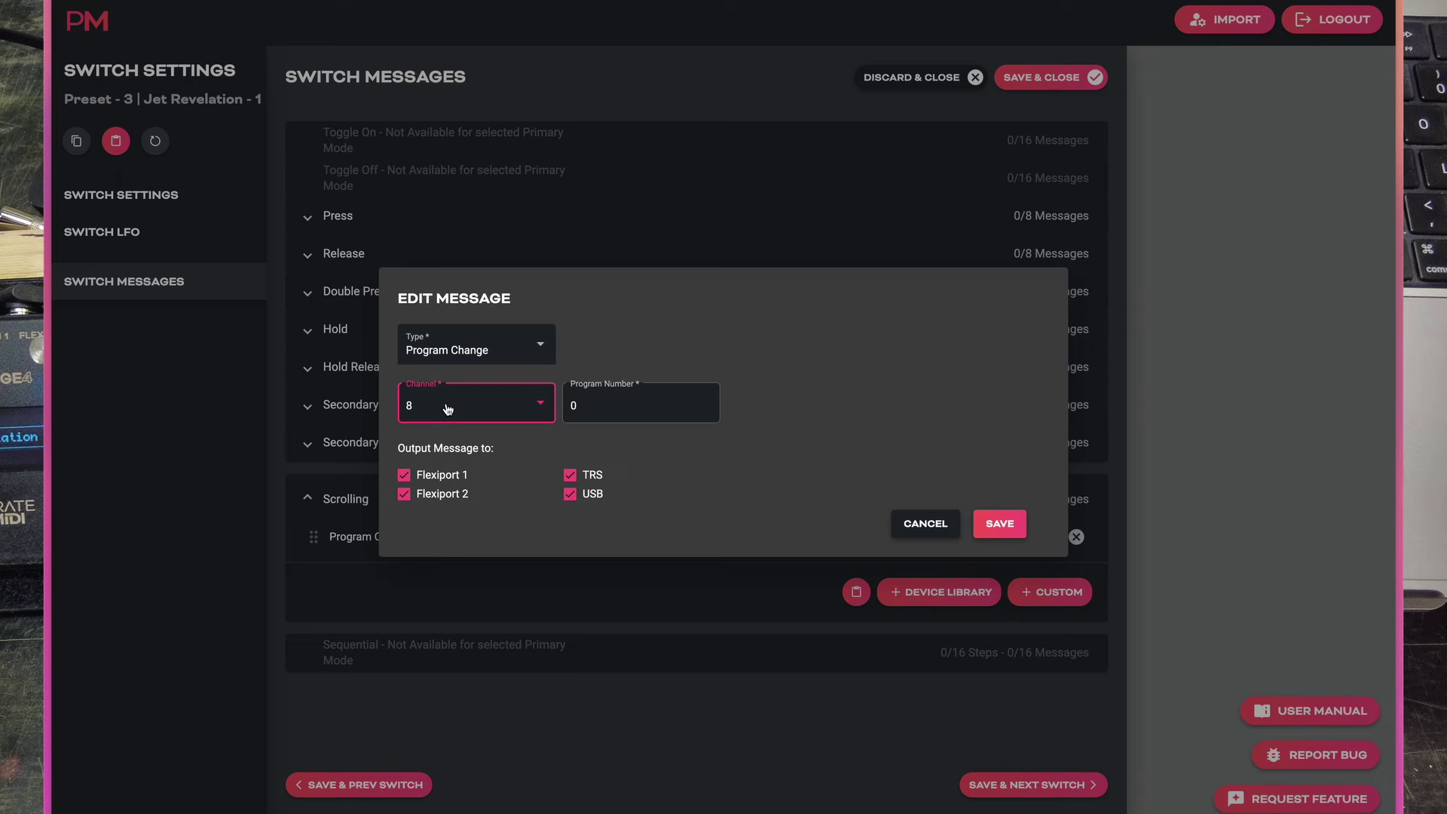
pyautogui.click(628, 401)
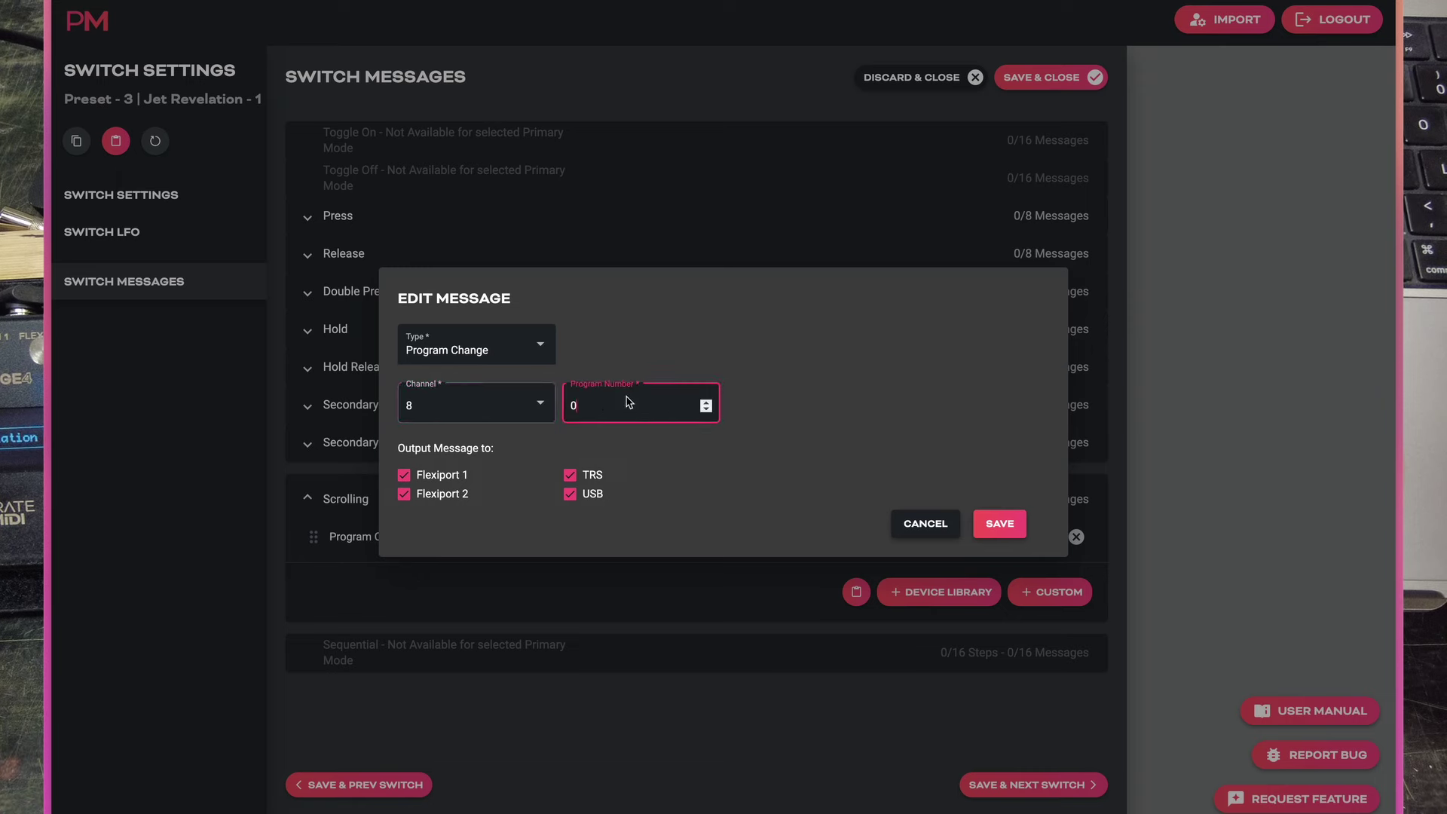
pyautogui.click(785, 393)
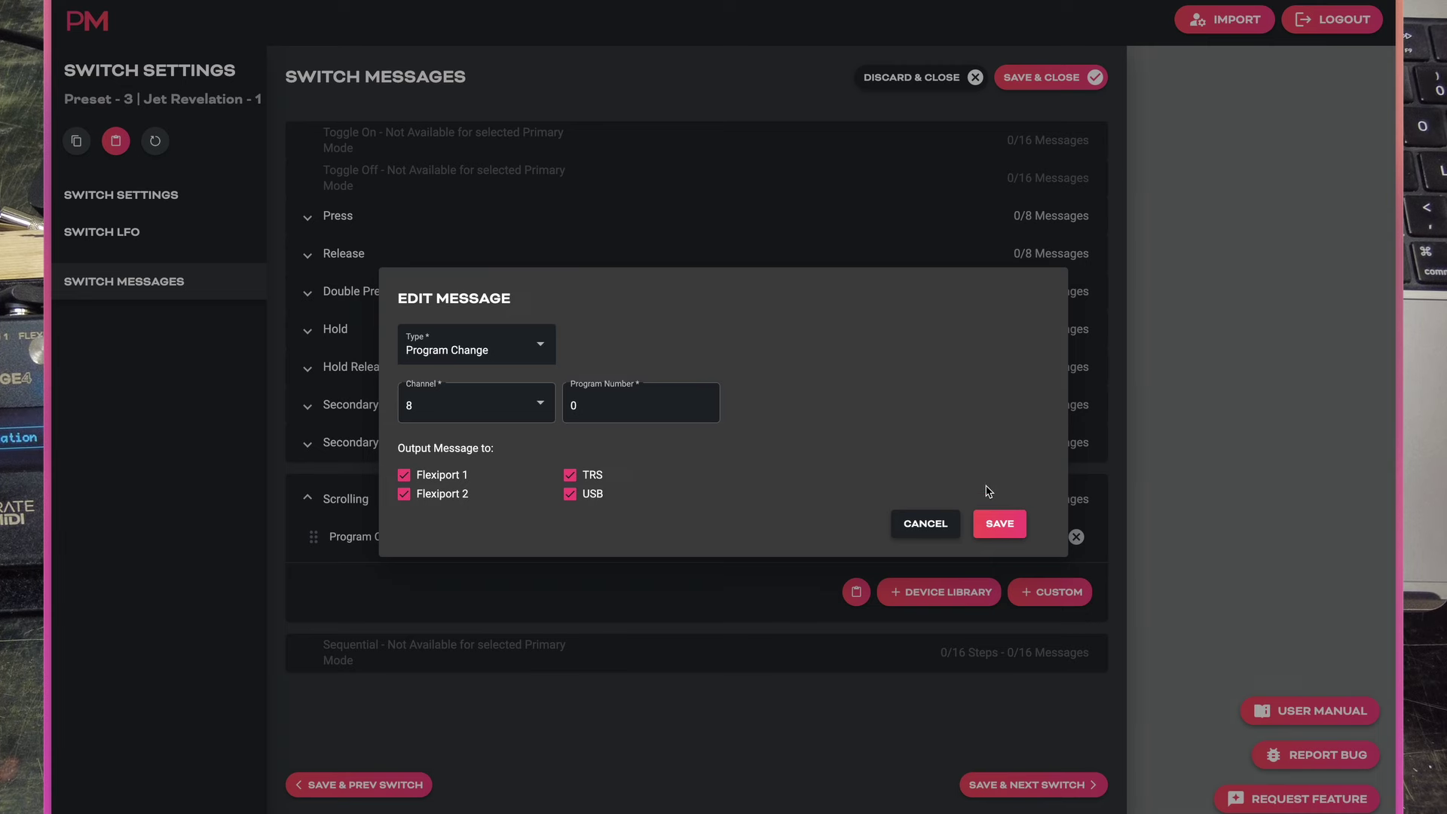
pyautogui.click(999, 523)
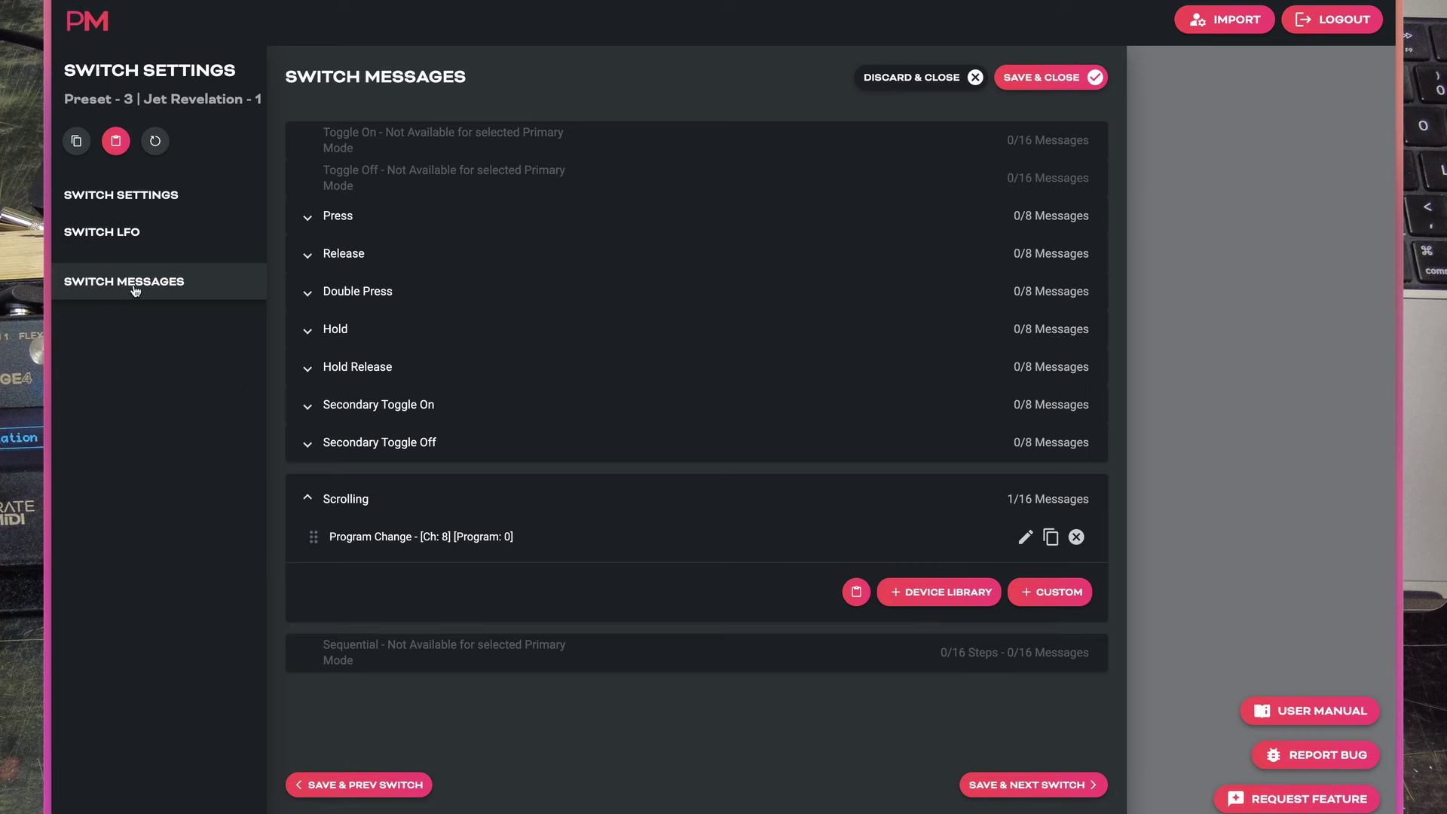
pyautogui.click(136, 194)
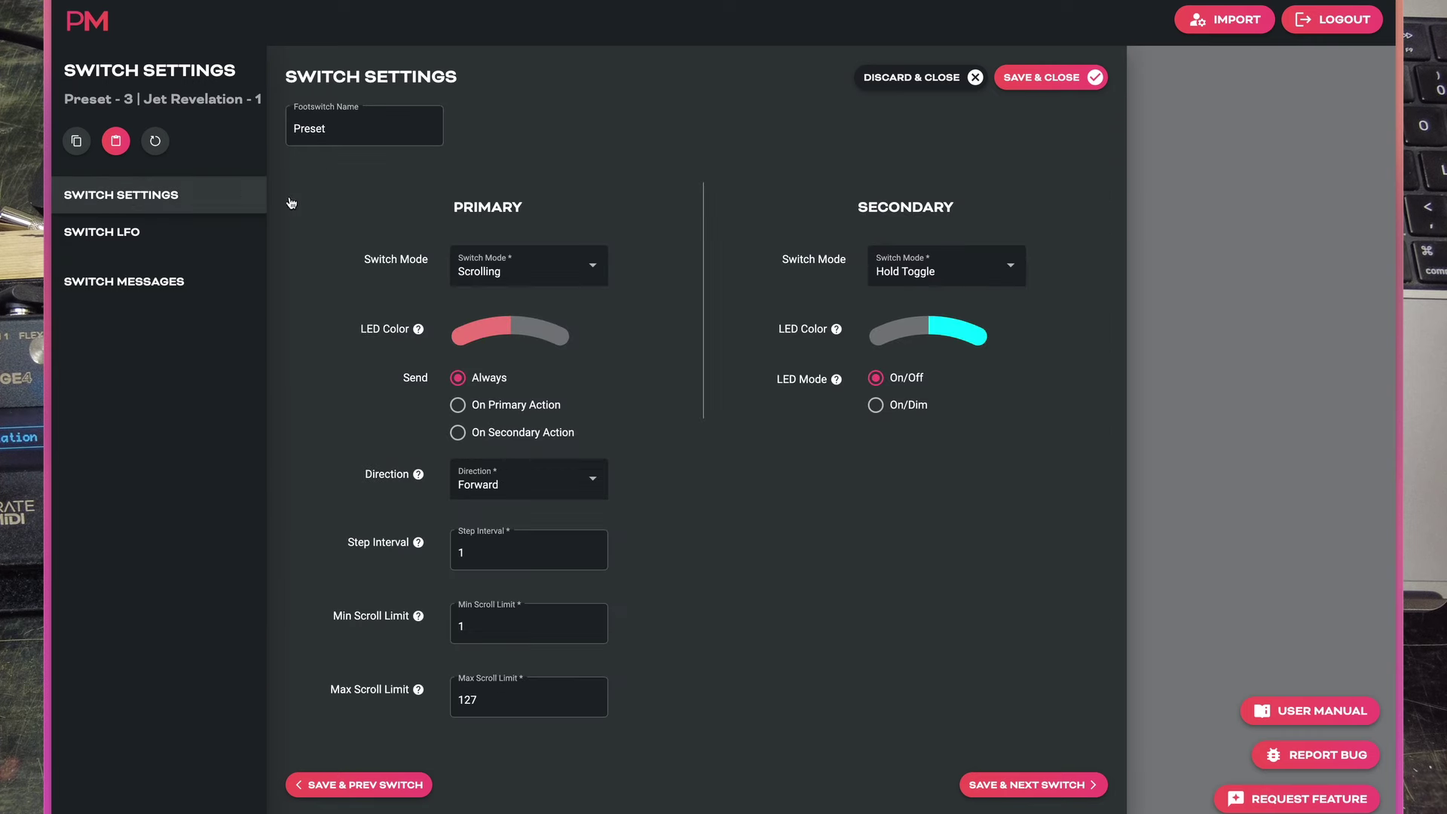
# - Set Preset 3's scroll limits to min 0 and max 8, keeping step 1, then Save & Next Switch
pyautogui.tripleClick(350, 542)
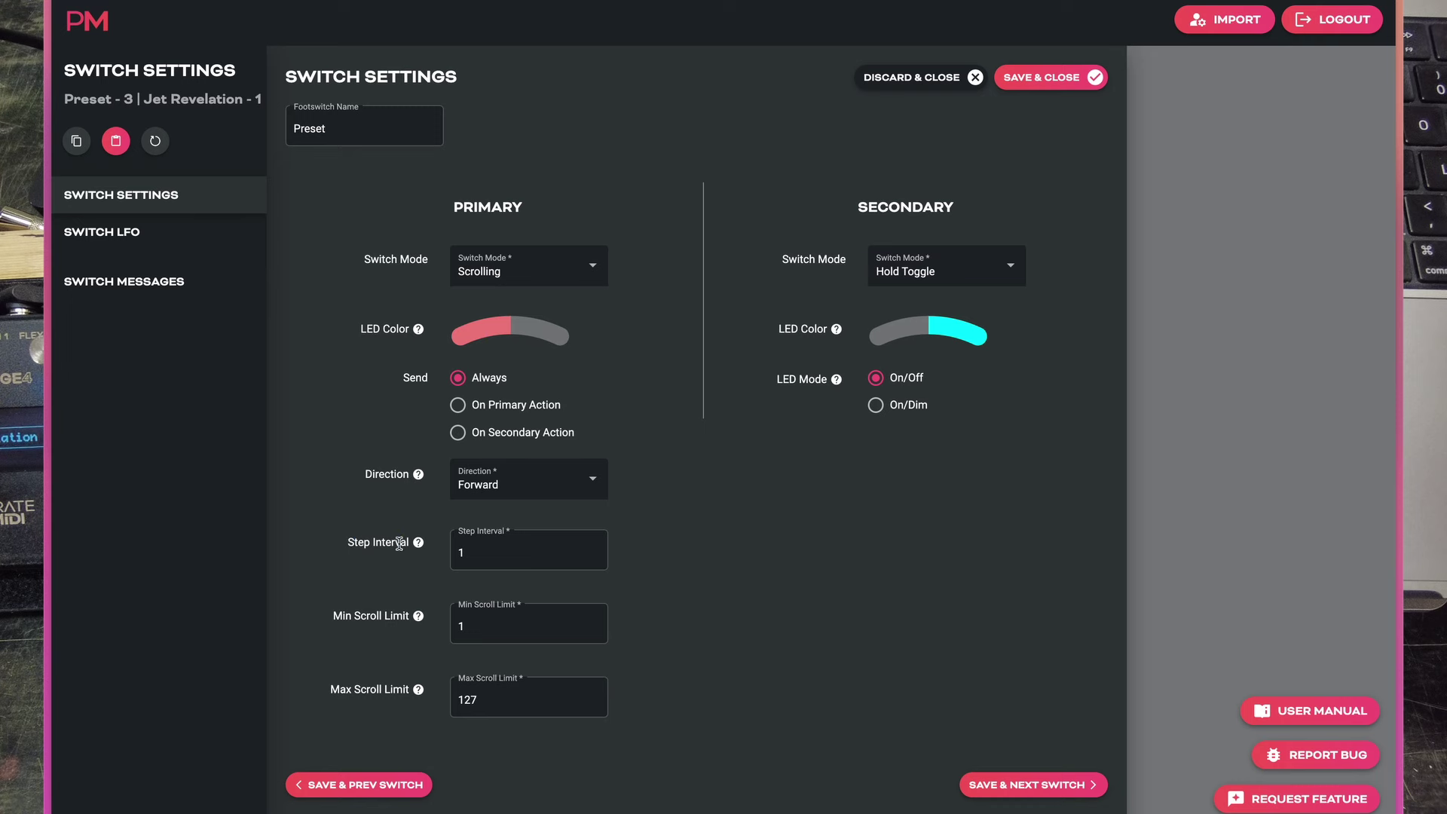
pyautogui.click(473, 627)
pyautogui.click(472, 654)
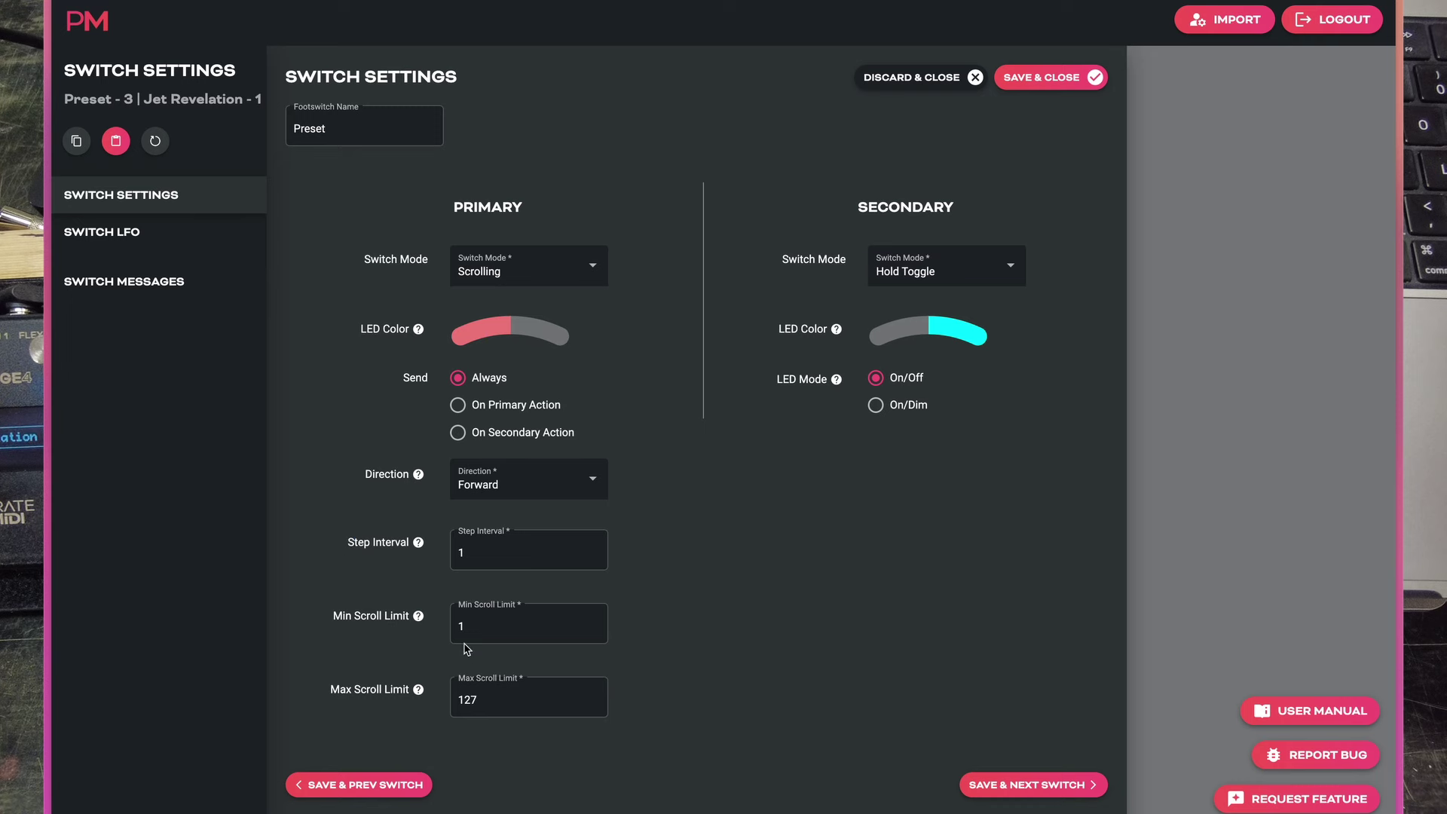
pyautogui.click(460, 557)
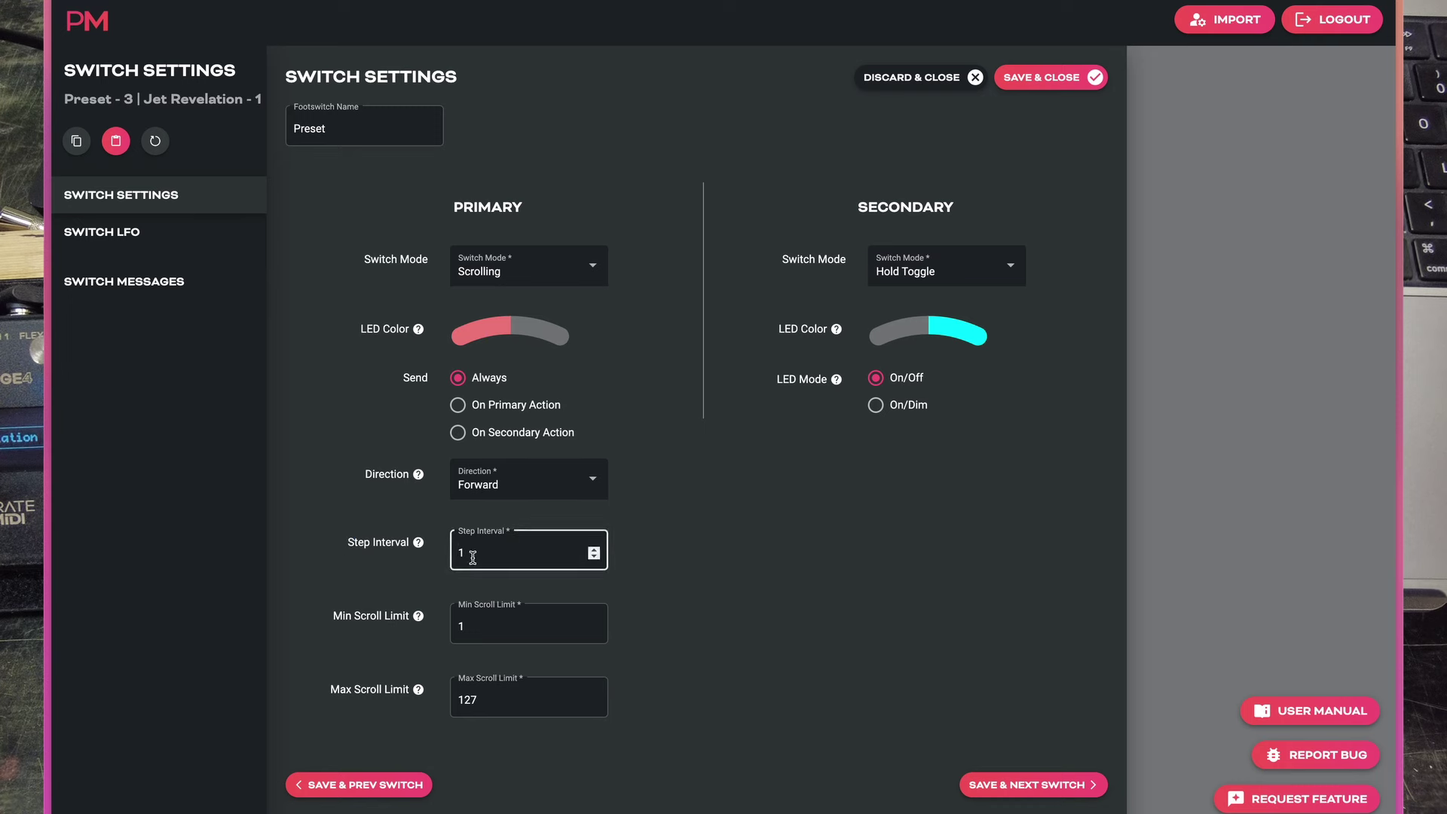
pyautogui.press('Tab')
pyautogui.write('0')
pyautogui.click(318, 599)
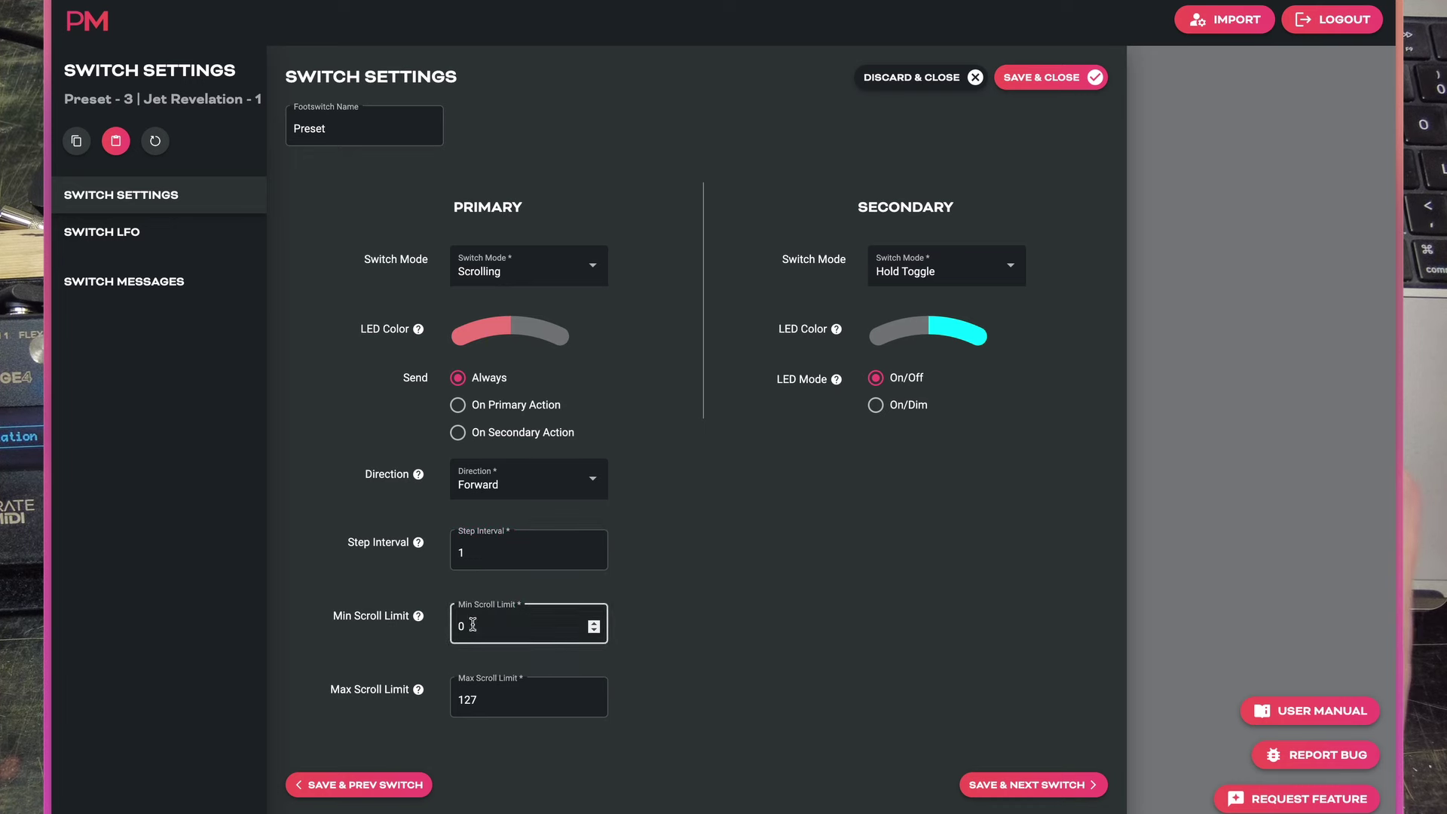
pyautogui.click(460, 564)
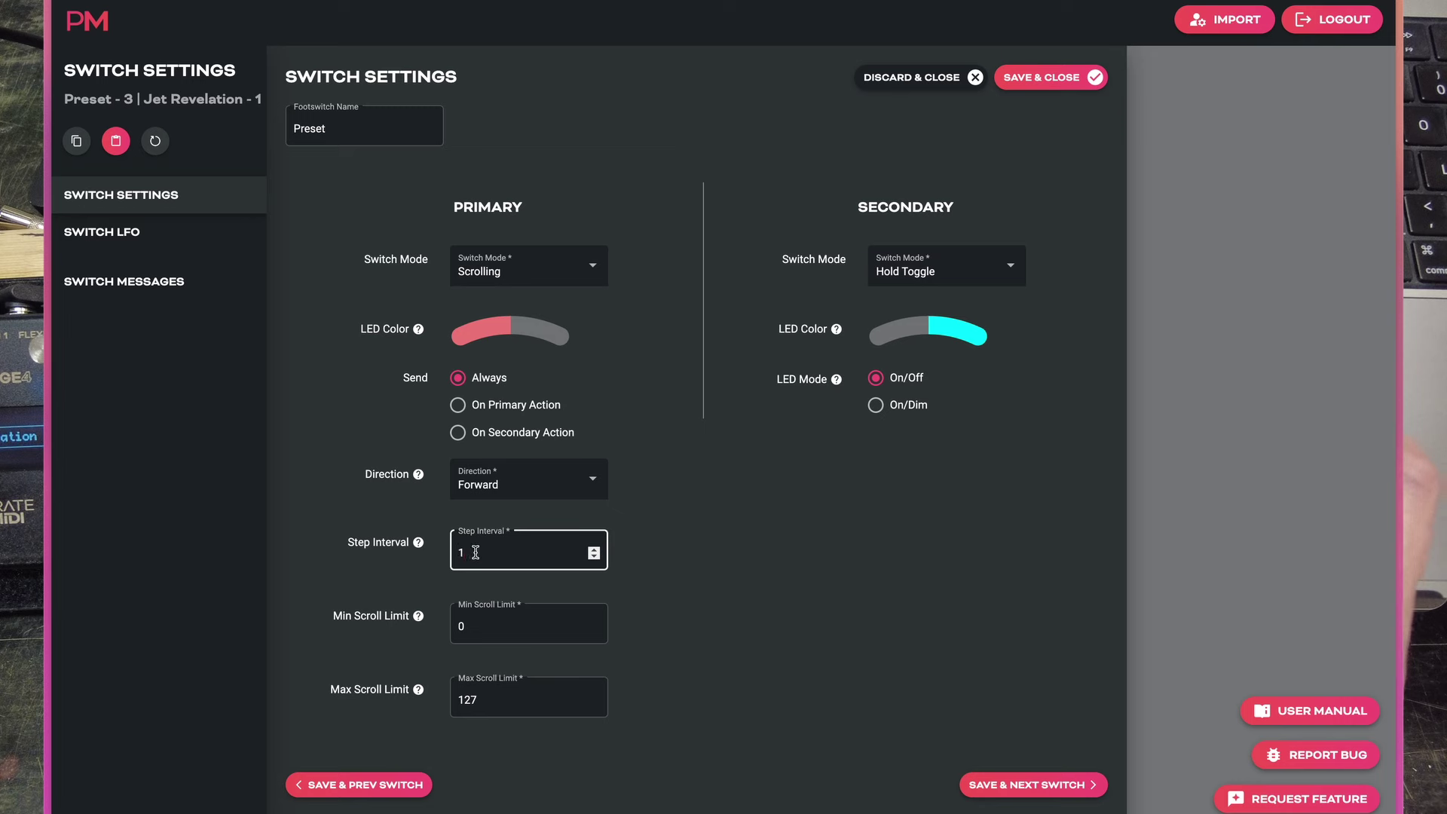
pyautogui.doubleClick(468, 699)
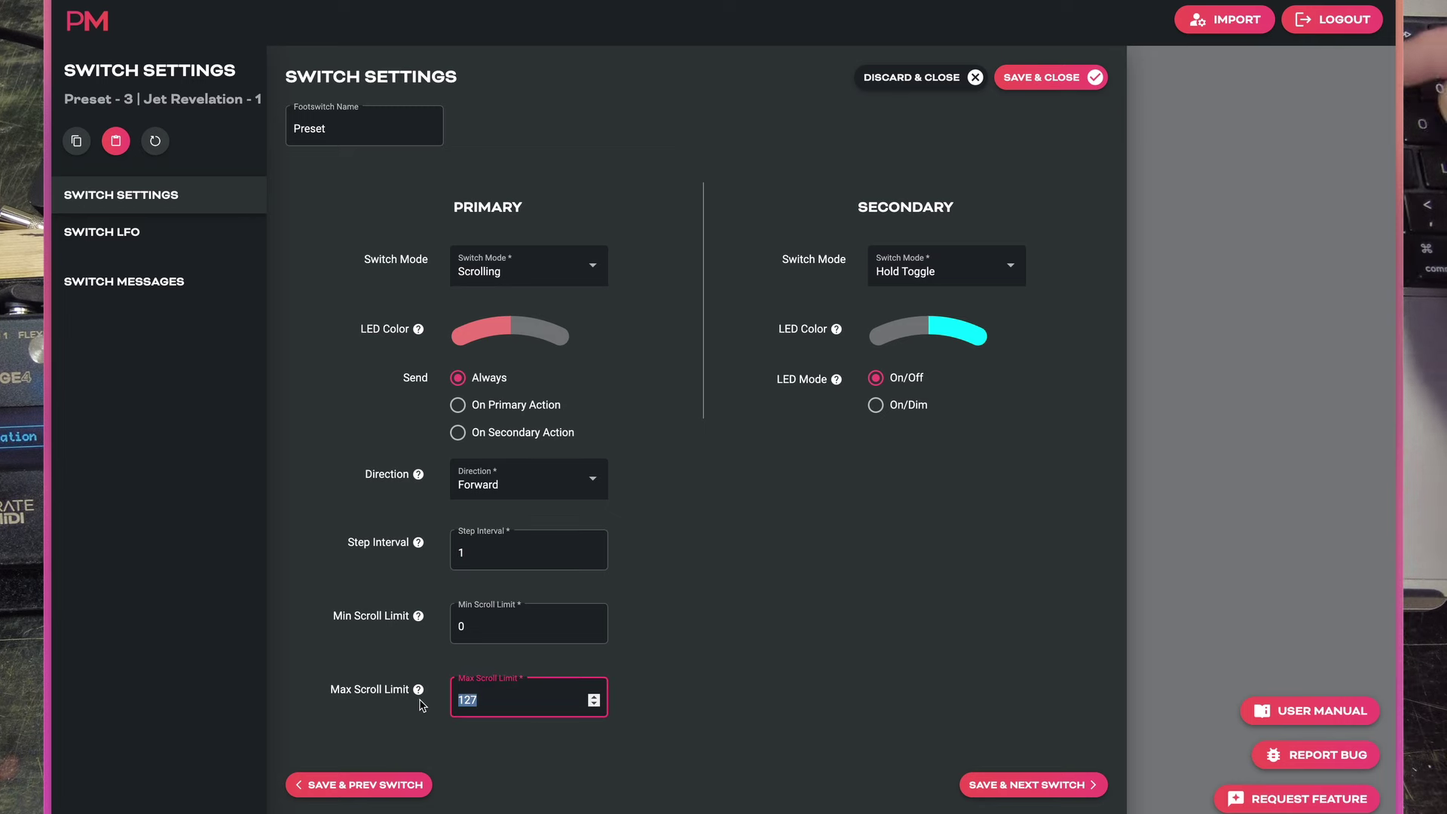
pyautogui.write('8')
pyautogui.click(614, 686)
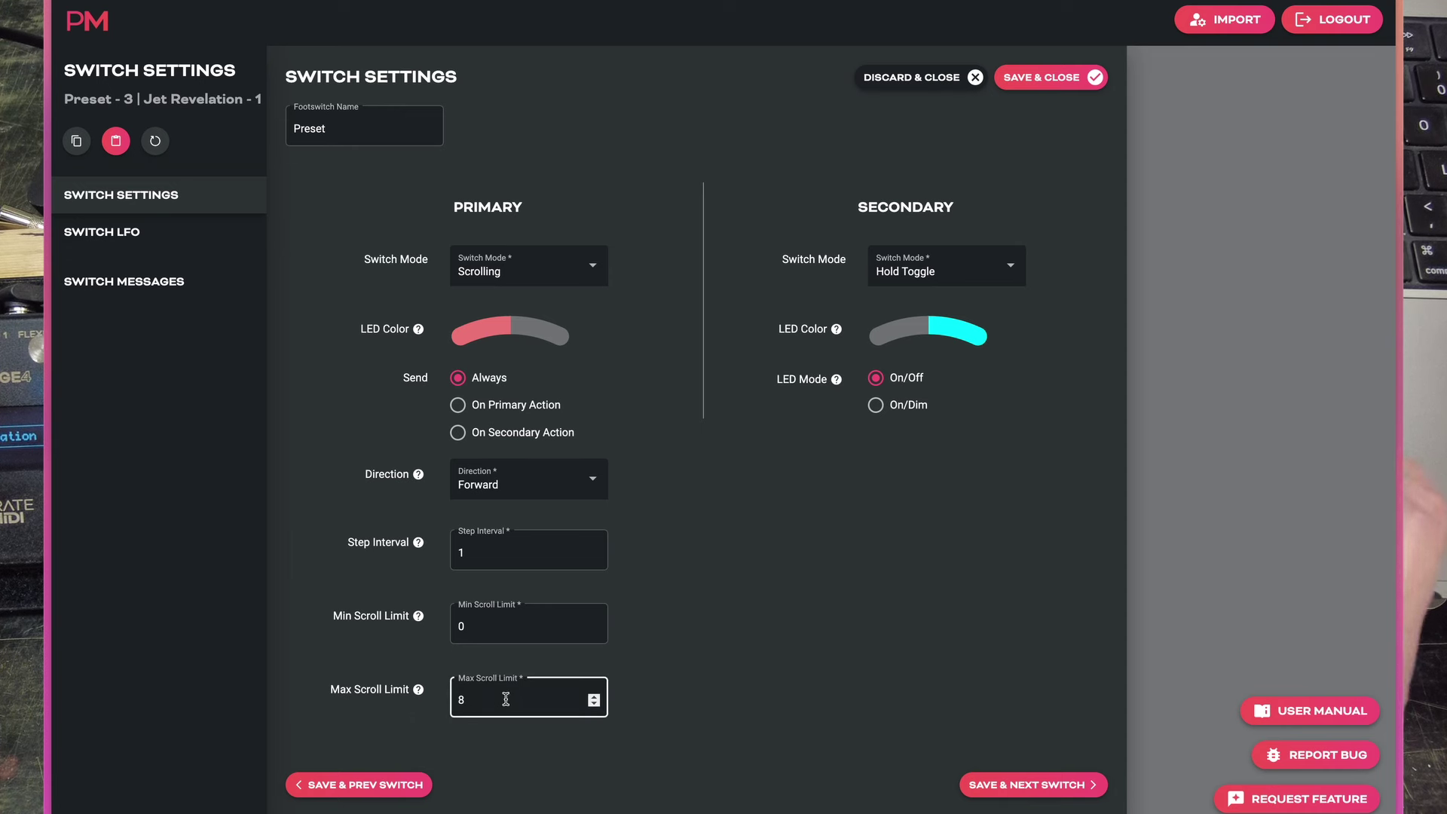
pyautogui.click(998, 791)
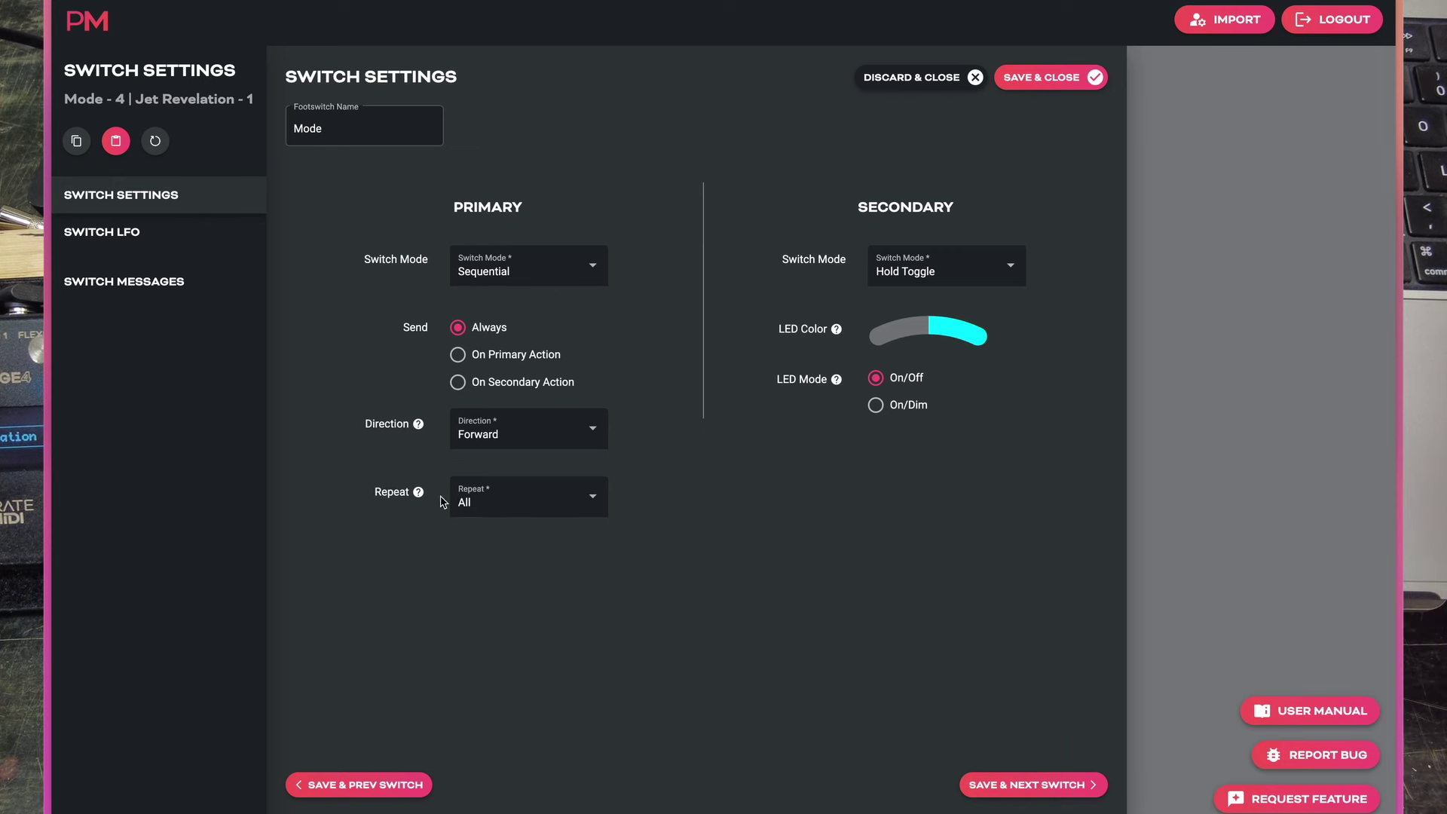
# - Show the Mode switch's Sequential steps Room, Plate and Shimmer in Switch Messages
pyautogui.click(133, 296)
pyautogui.click(316, 523)
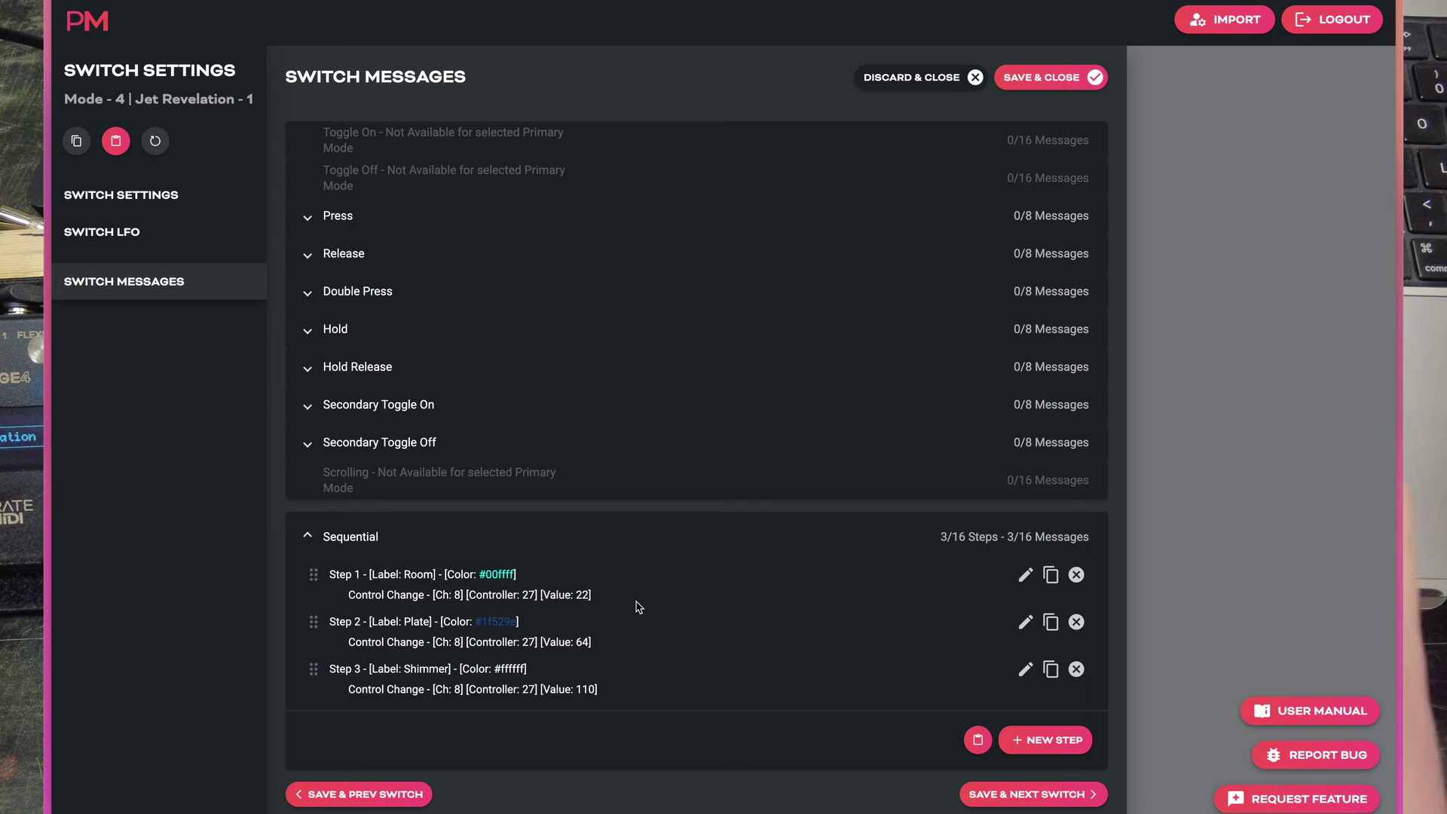
# - Rename sequential Step 1 from 'Room' to 'Spring'
pyautogui.click(1025, 574)
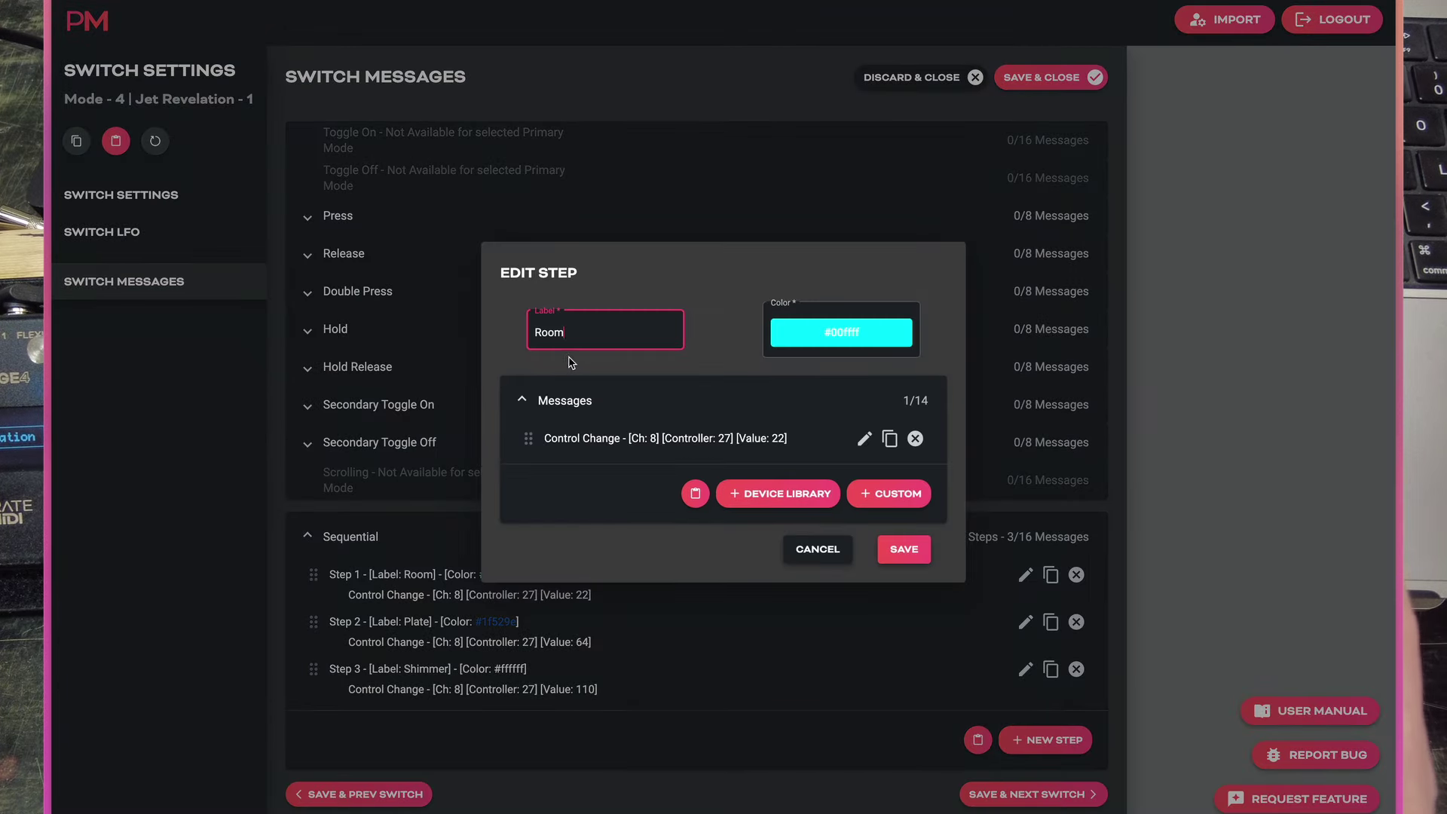
pyautogui.press('BackSpace')
pyautogui.press('BackSpace')
pyautogui.press('BackSpace')
pyautogui.press('BackSpace')
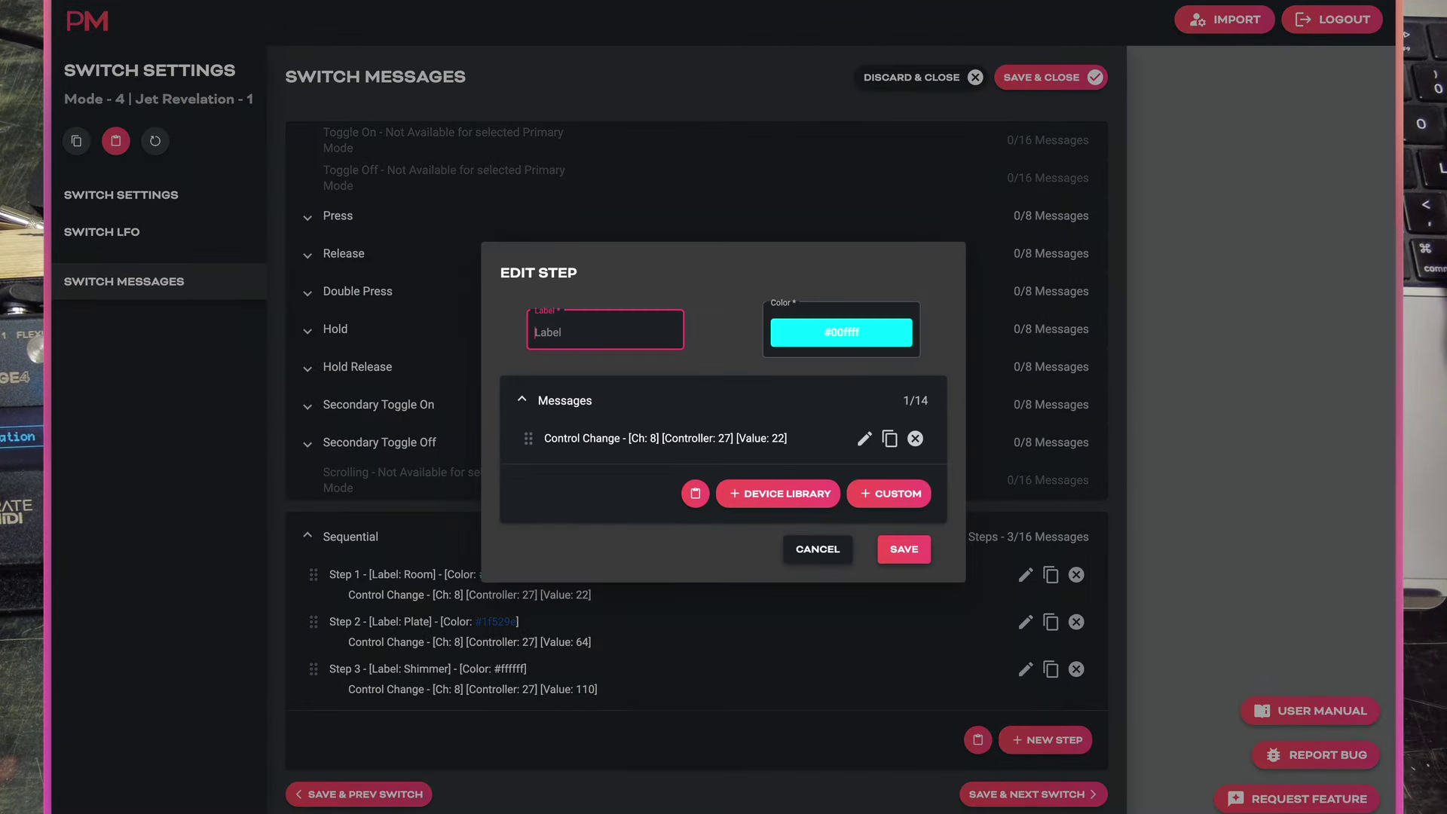
pyautogui.write('s')
pyautogui.press('BackSpace')
pyautogui.write('Spring')
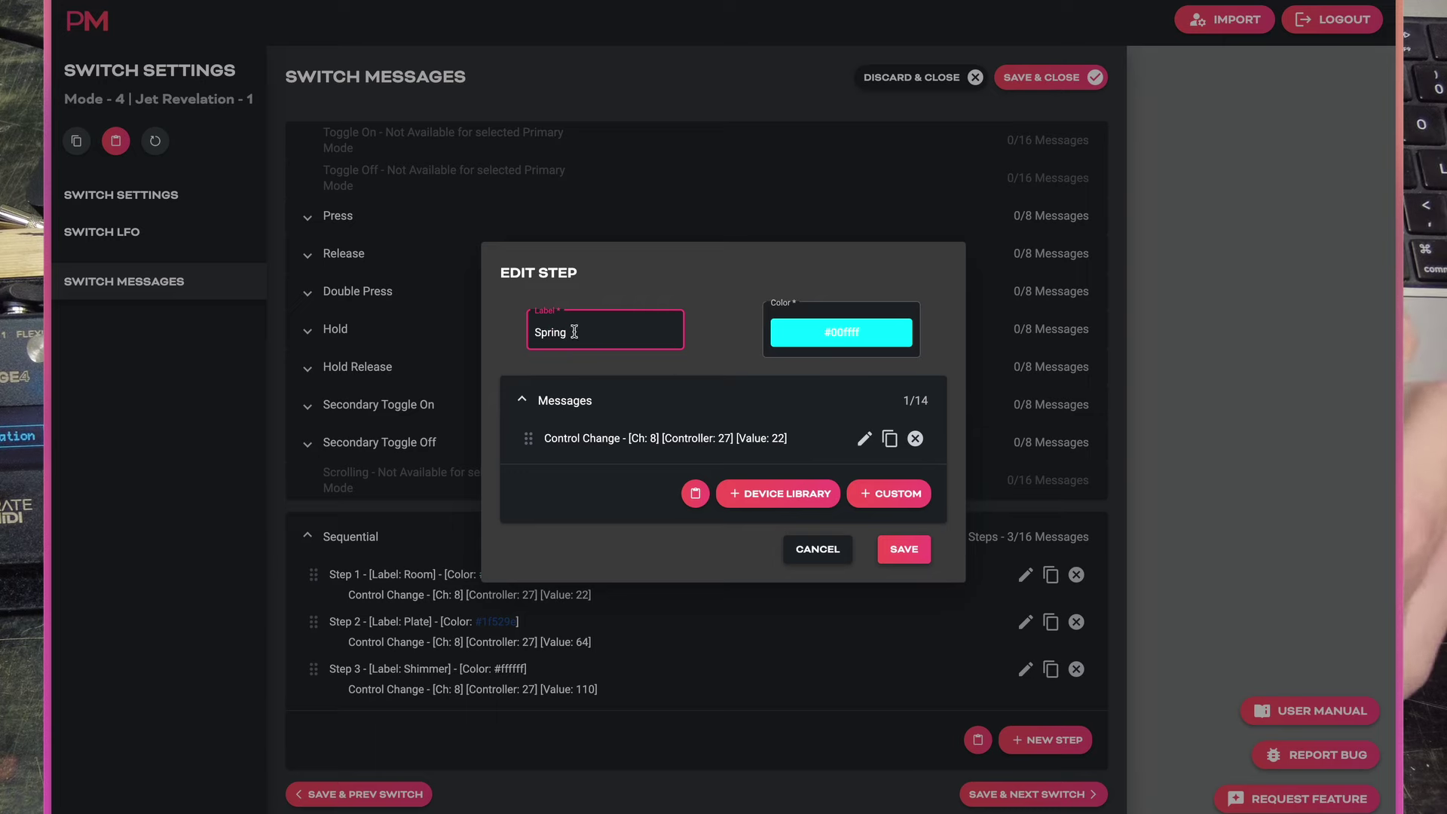
# - Check the Jet Revelation CC documentation, then return to the step editor
pyautogui.moveTo(53, 588)
pyautogui.click(106, 604)
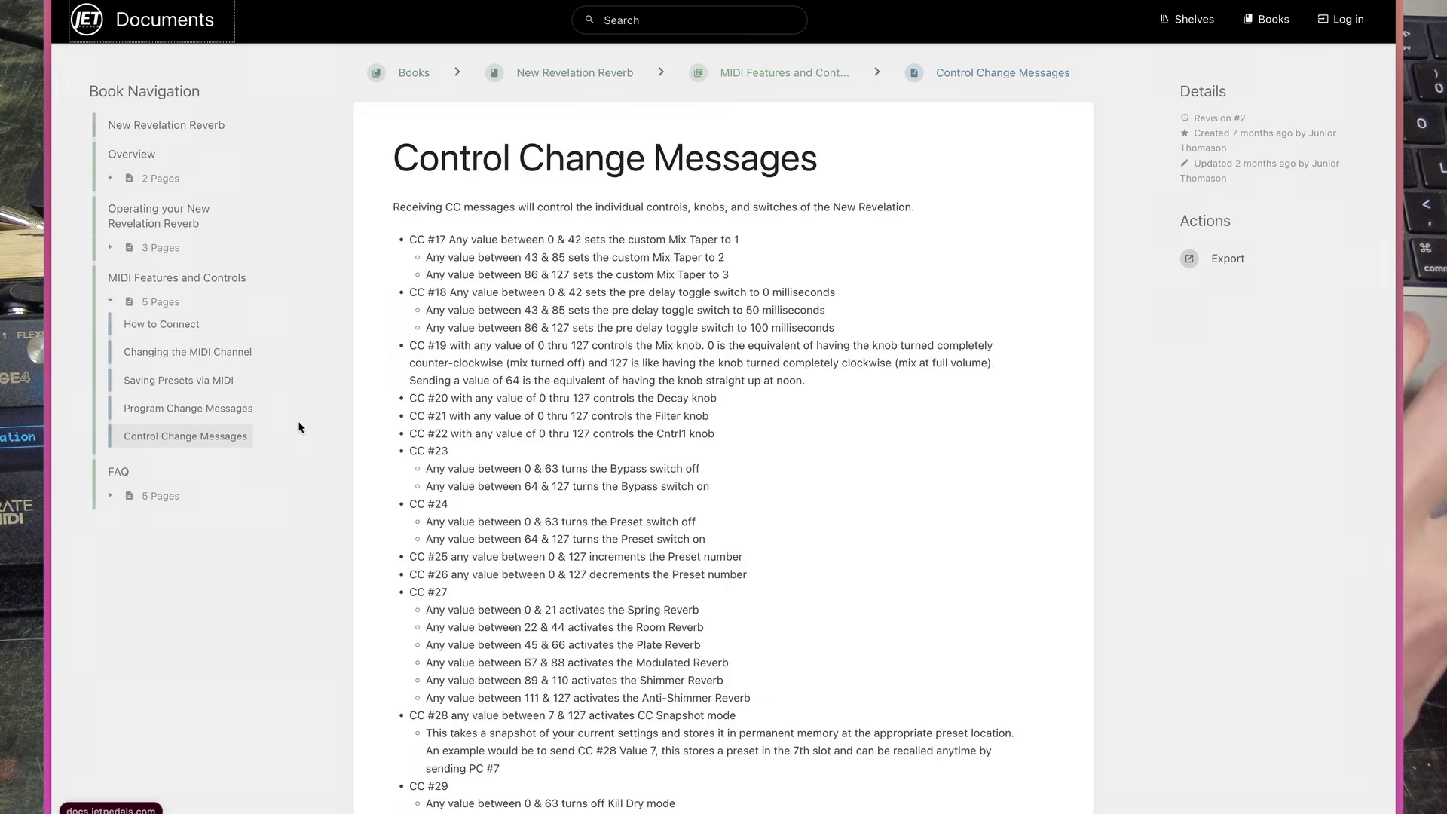
pyautogui.moveTo(51, 527)
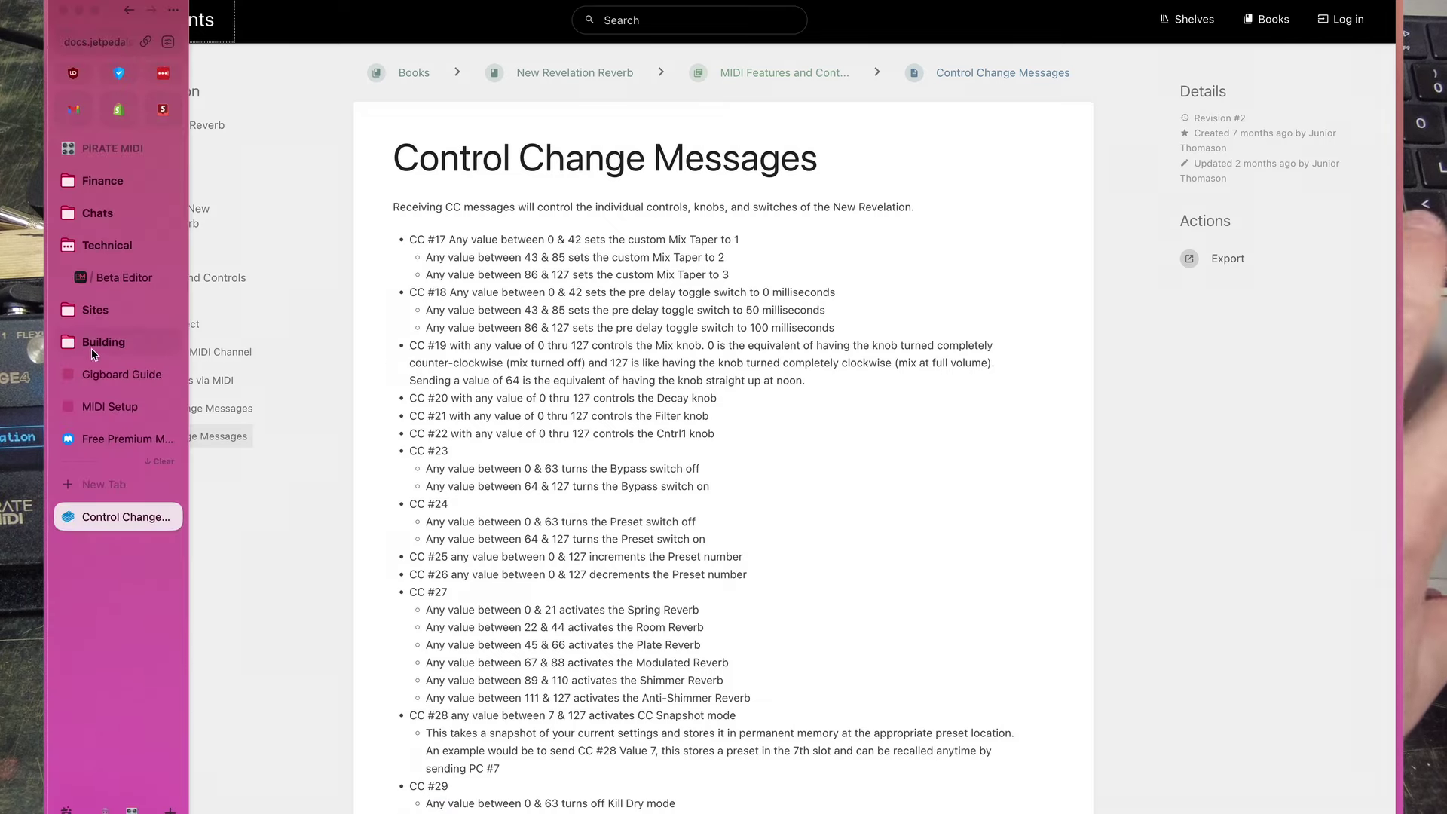
pyautogui.click(113, 277)
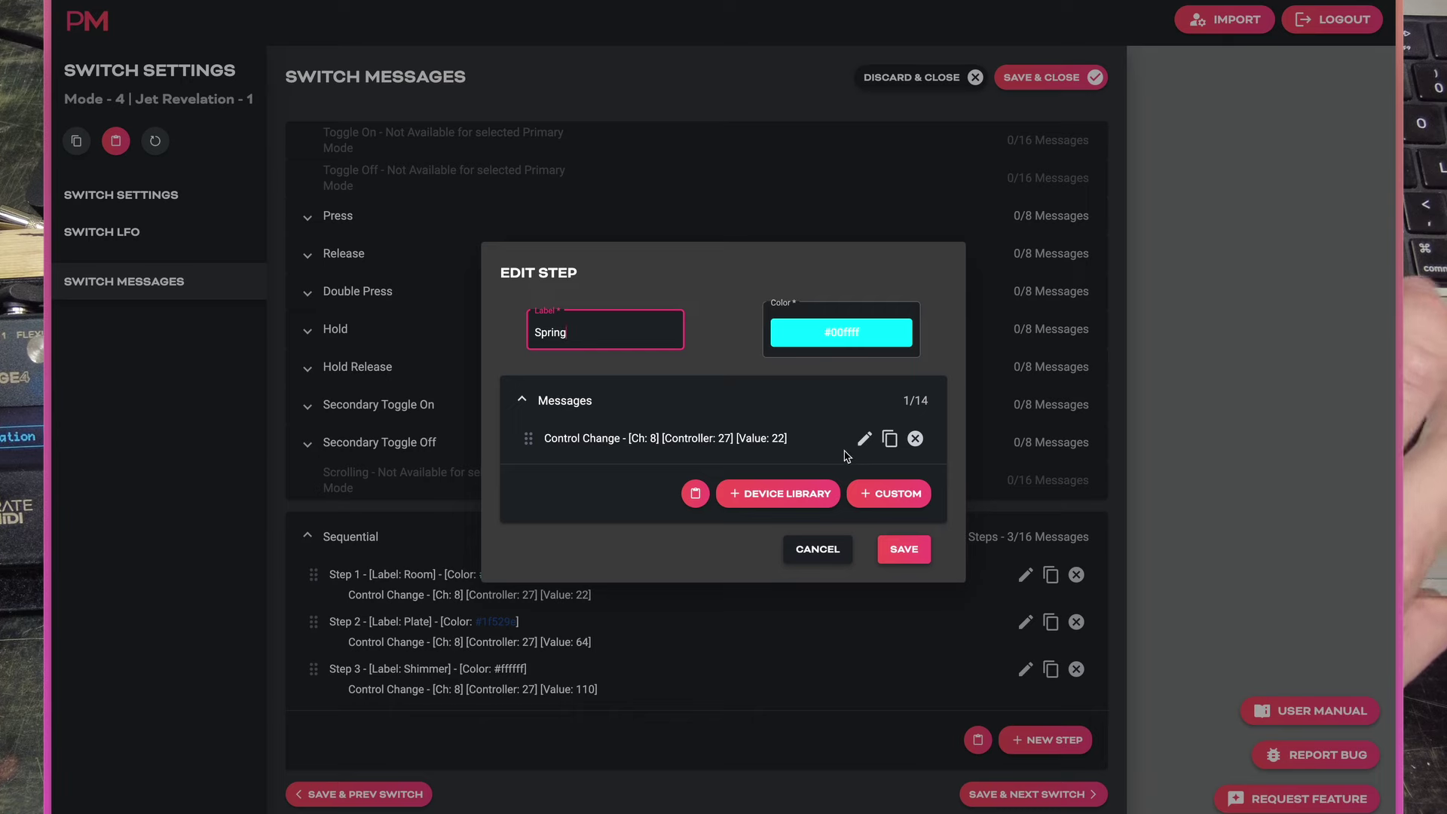
# - Change the Spring step's CC 27 value from 22 to 0 and save the Mode switch
pyautogui.click(865, 438)
pyautogui.click(844, 406)
pyautogui.press('BackSpace')
pyautogui.press('BackSpace')
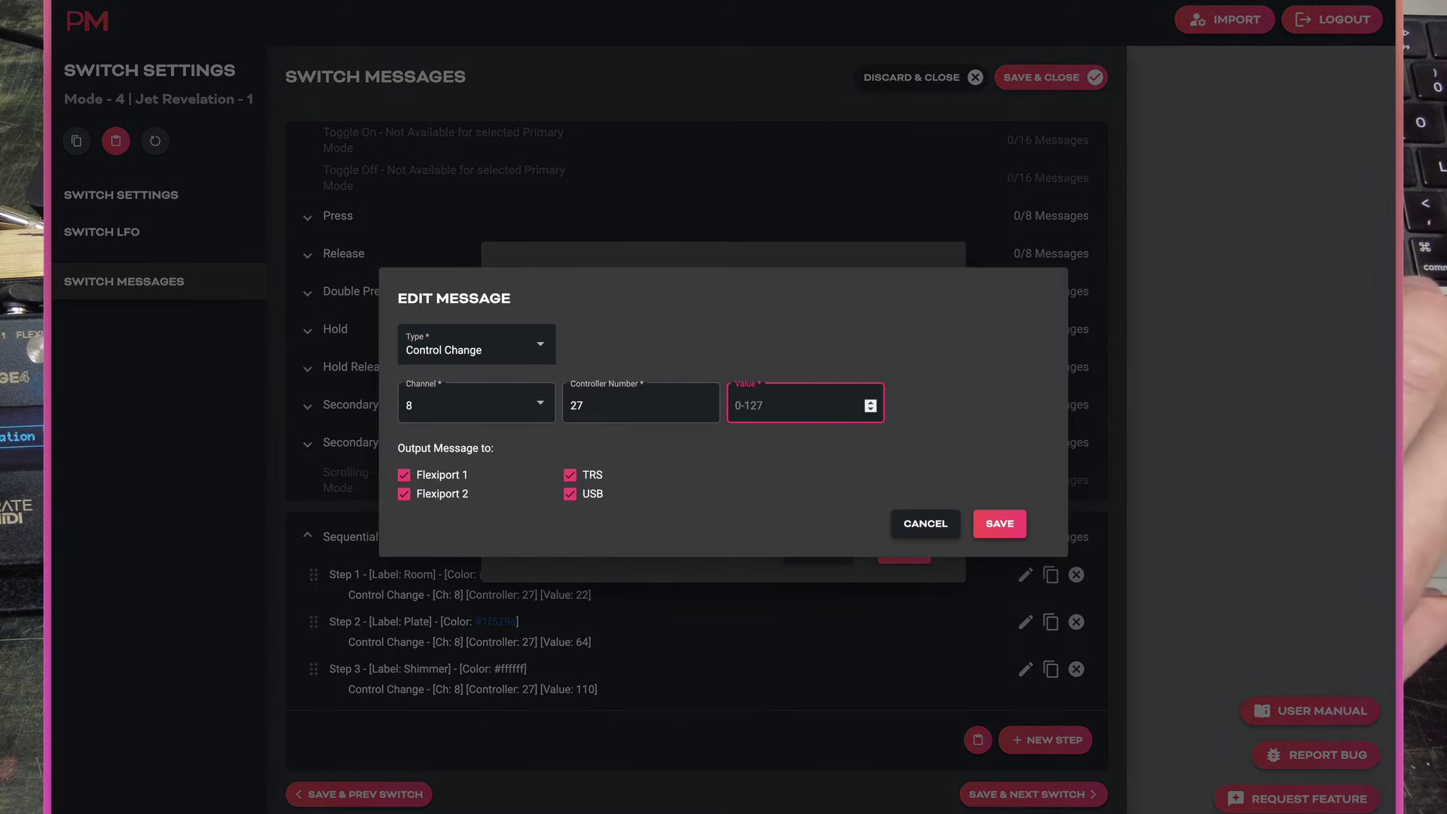
pyautogui.write('0')
pyautogui.press('Return')
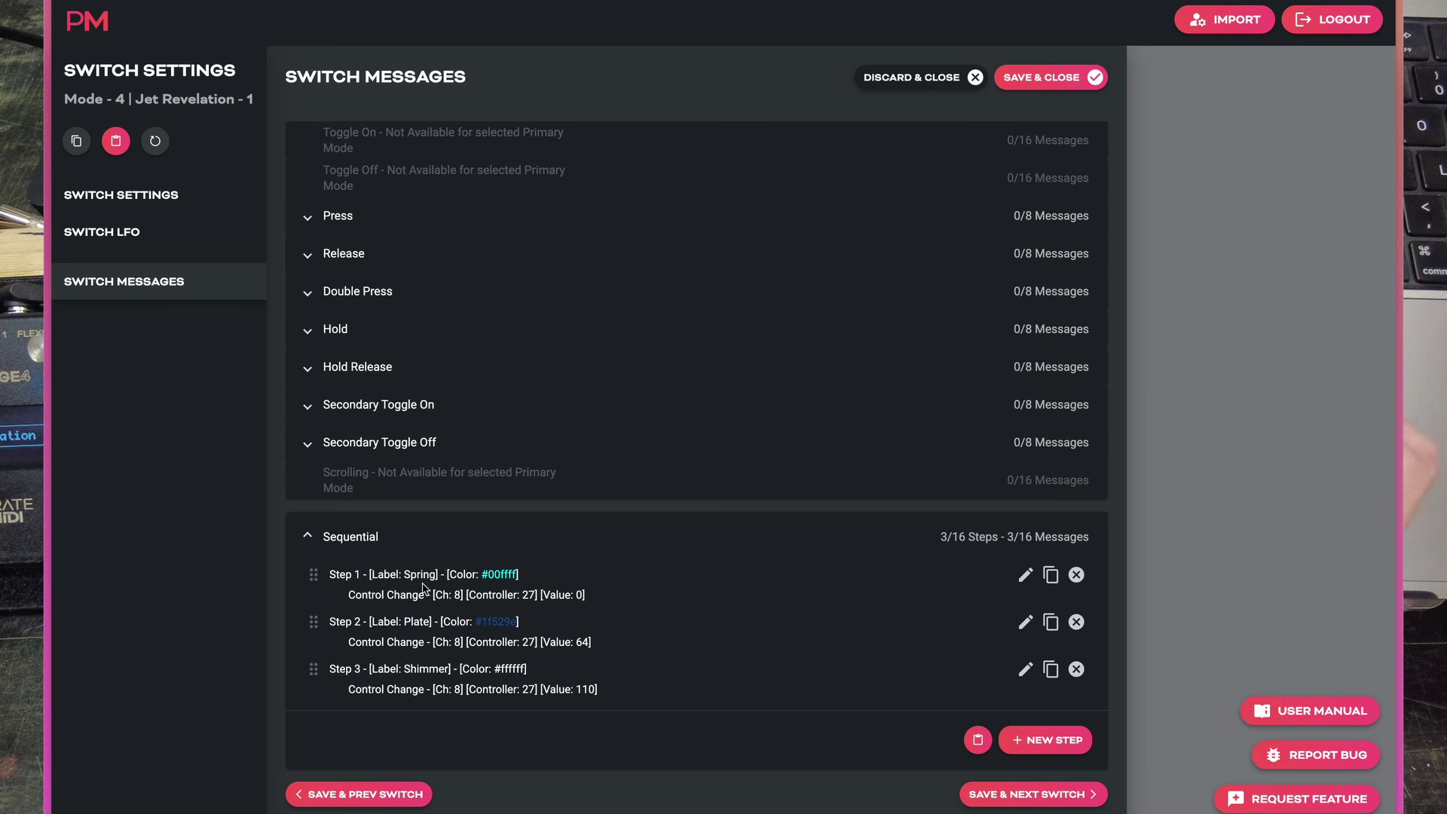
pyautogui.click(1048, 78)
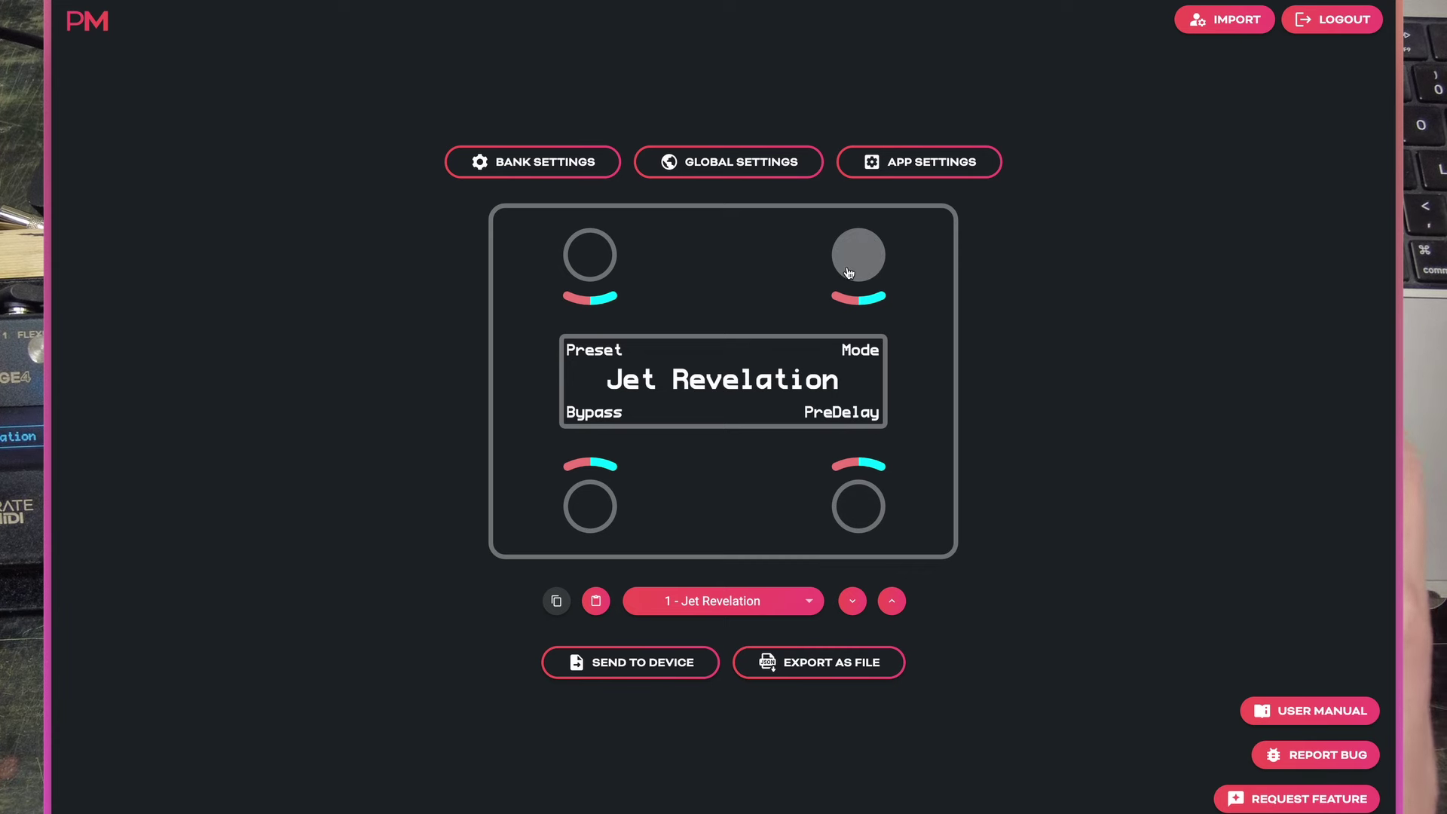
# - Copy the PreDelay switch's Pre:50ms CC 18 message to the clipboard
pyautogui.click(860, 514)
pyautogui.click(307, 512)
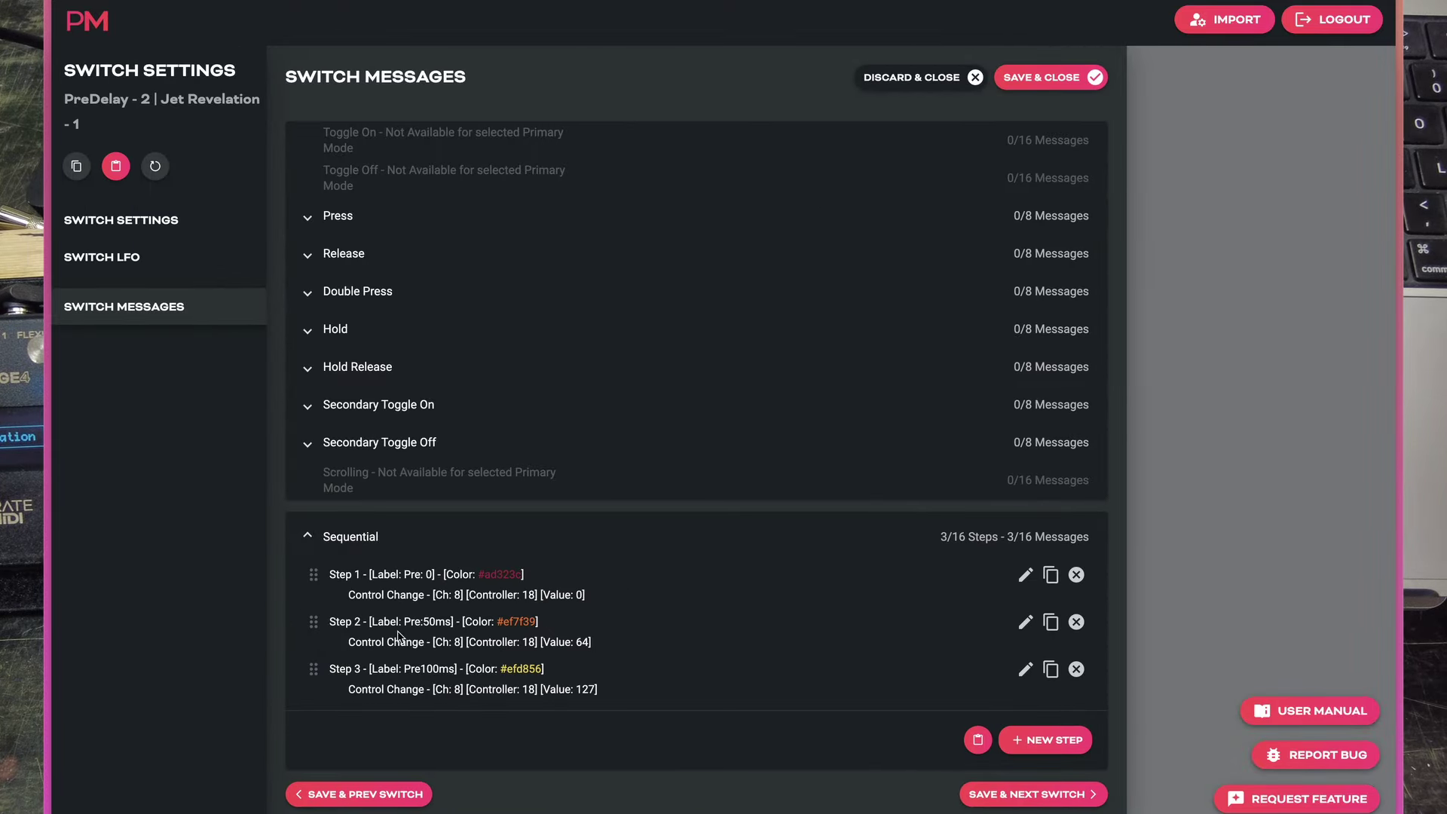
pyautogui.click(1024, 622)
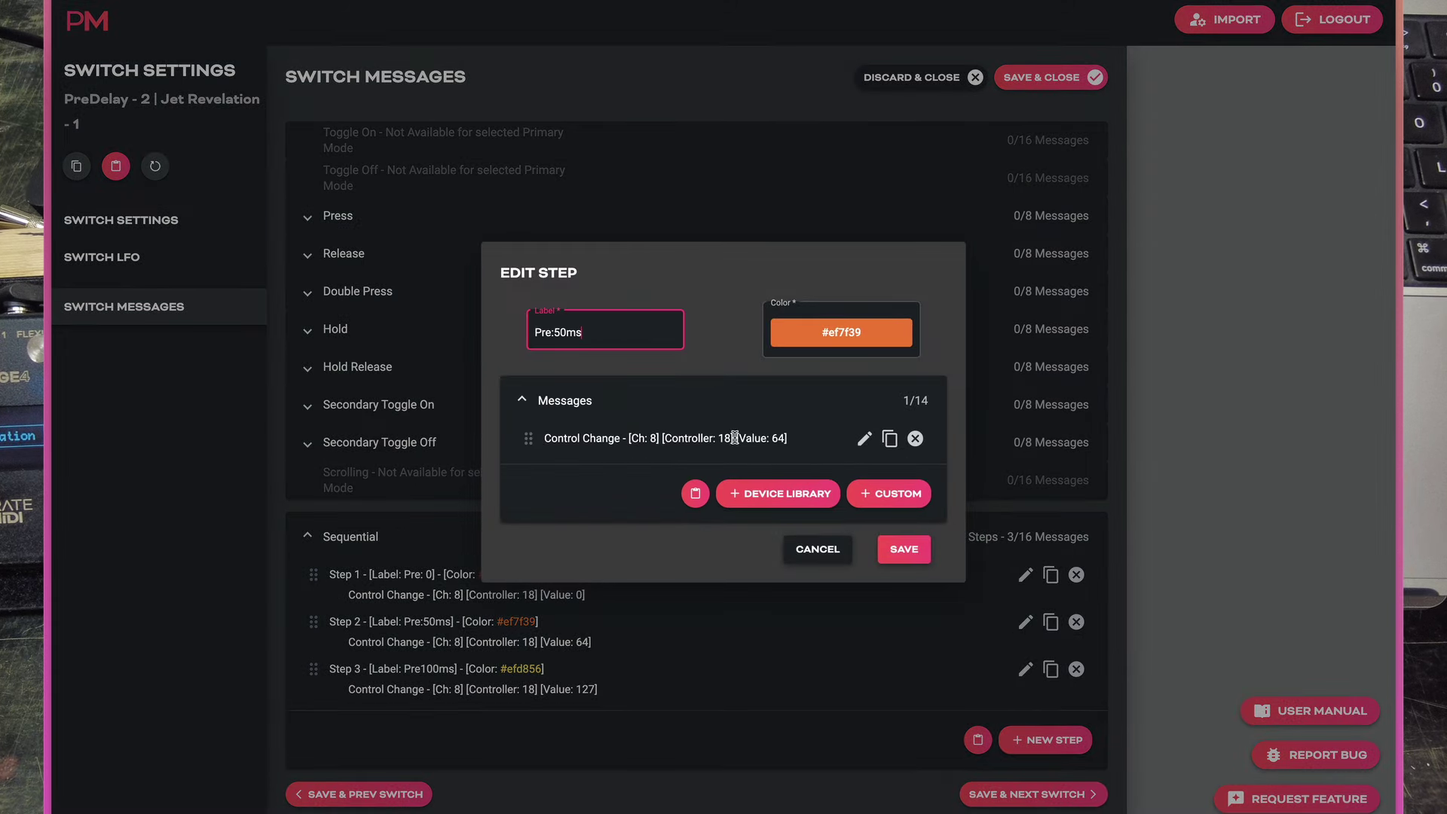
pyautogui.click(889, 438)
pyautogui.press('Escape')
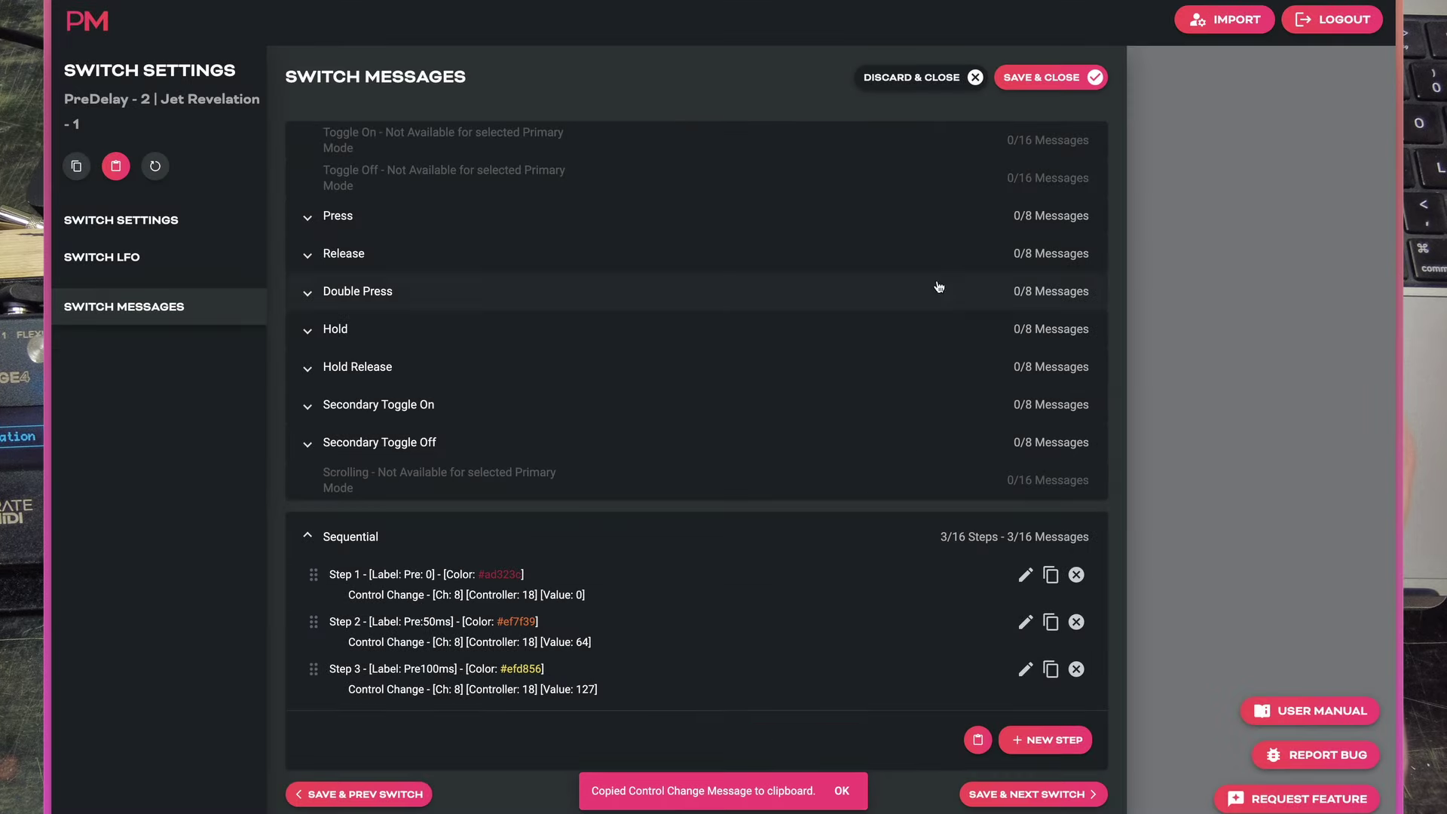
# - Close the PreDelay switch and reopen the Mode switch's Sequential steps
pyautogui.click(1023, 80)
pyautogui.click(865, 268)
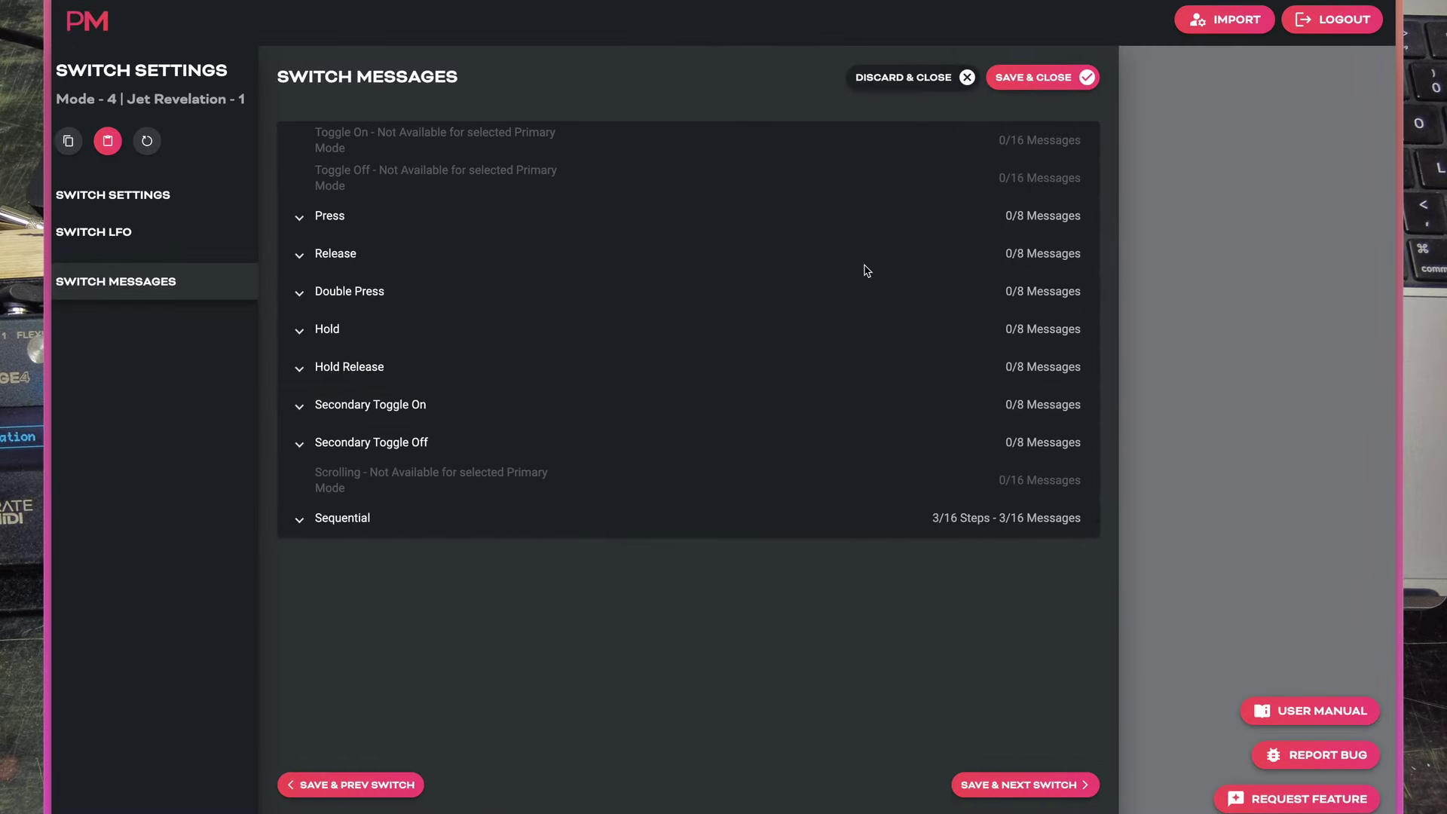
pyautogui.click(367, 527)
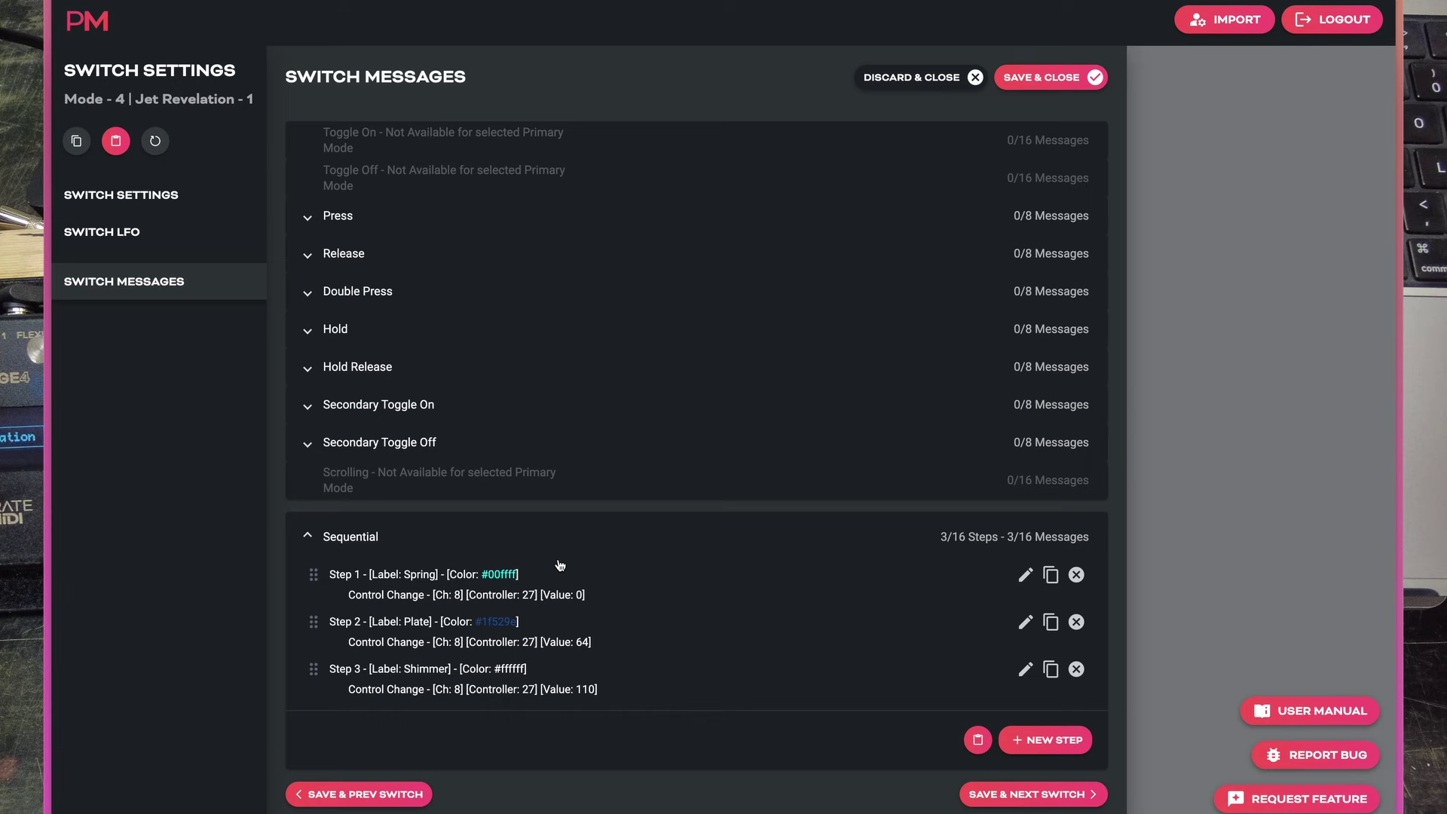
# - Paste the copied CC 18 pre-delay message into the Spring step and save the Mode switch
pyautogui.click(1025, 575)
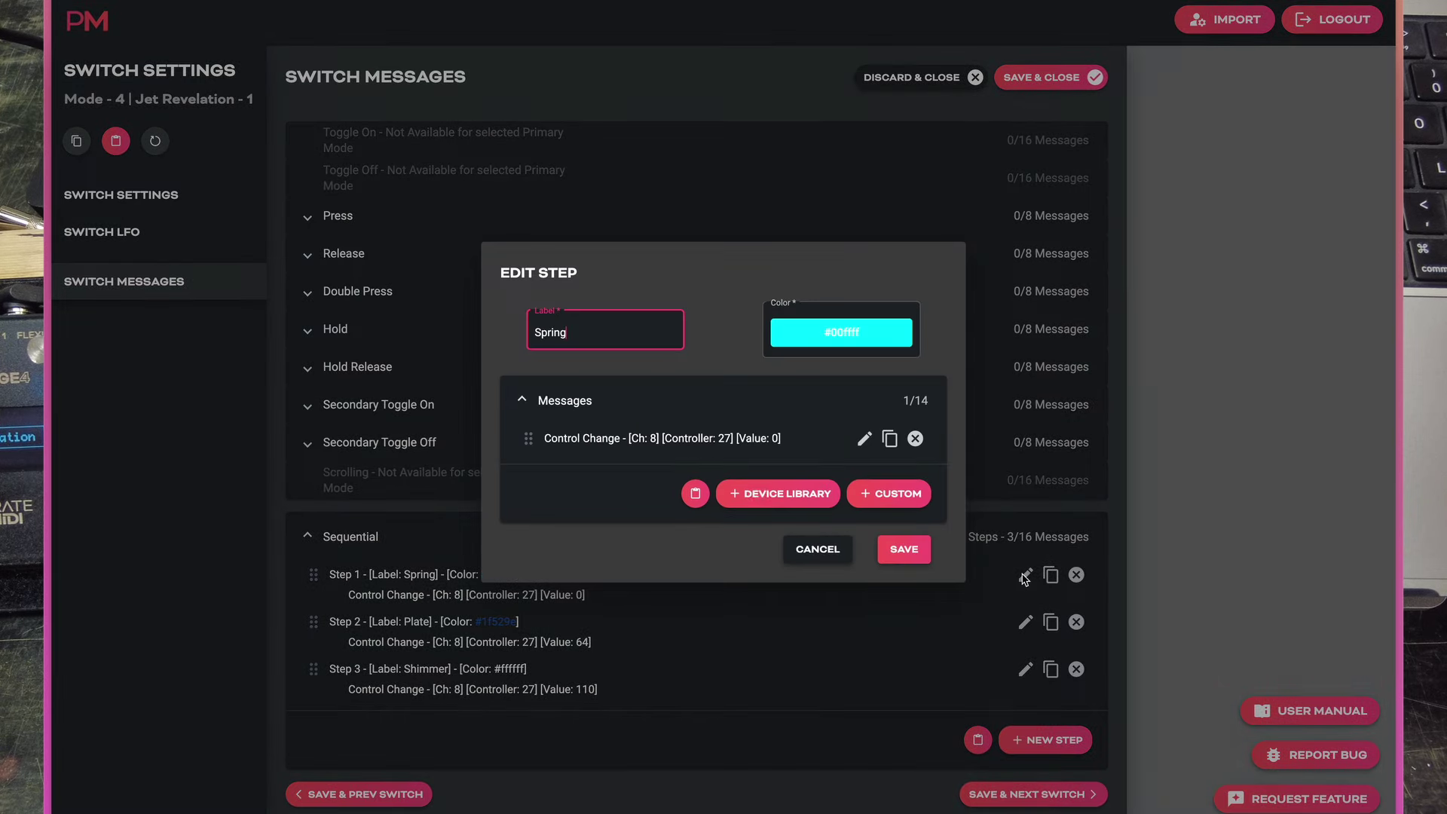
pyautogui.click(695, 493)
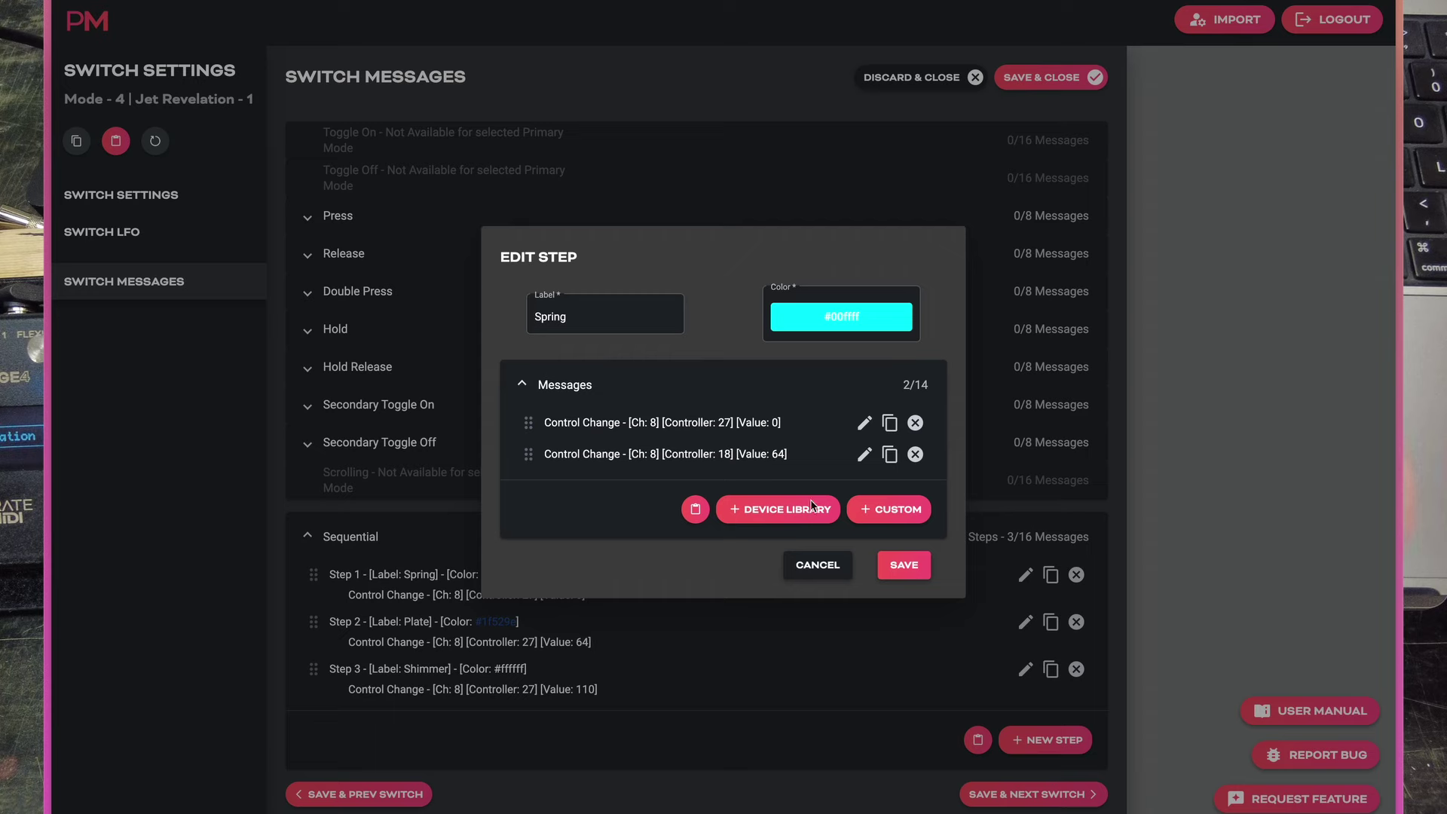
pyautogui.click(904, 565)
pyautogui.click(1084, 76)
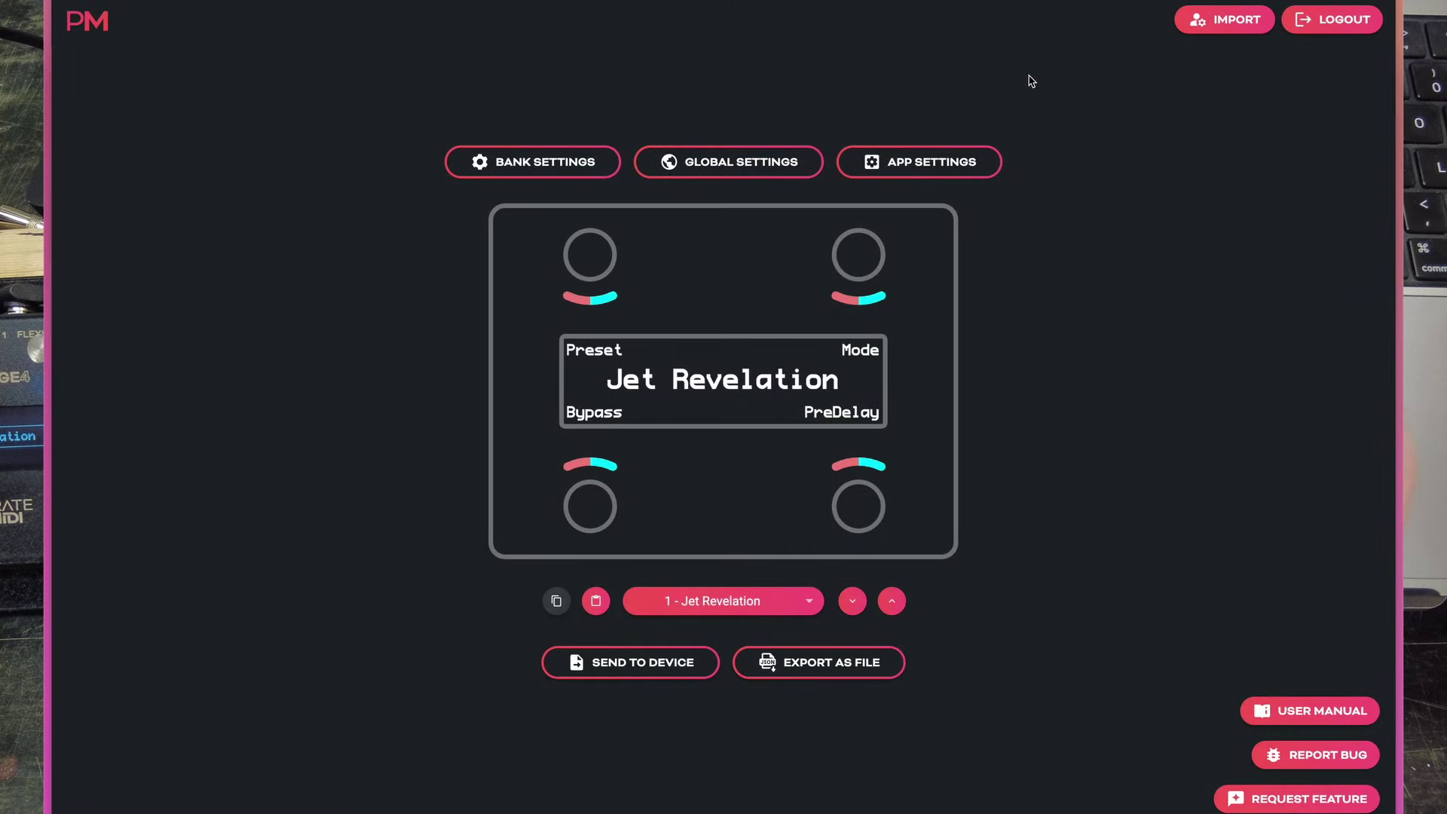
# - Send the configuration to the device, choosing the paired Bridge4 to connect
pyautogui.click(614, 671)
pyautogui.click(587, 78)
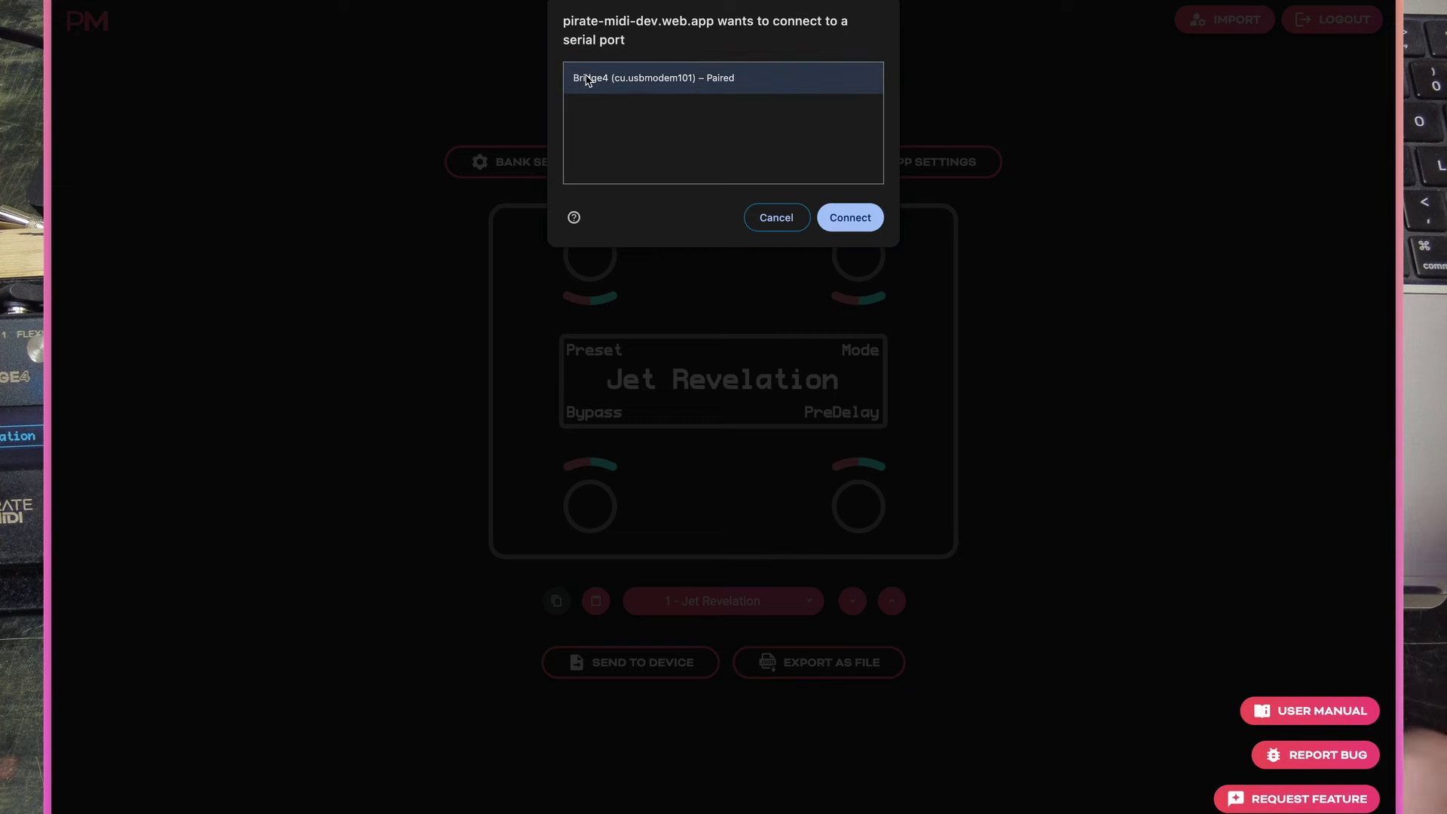
pyautogui.press('Return')
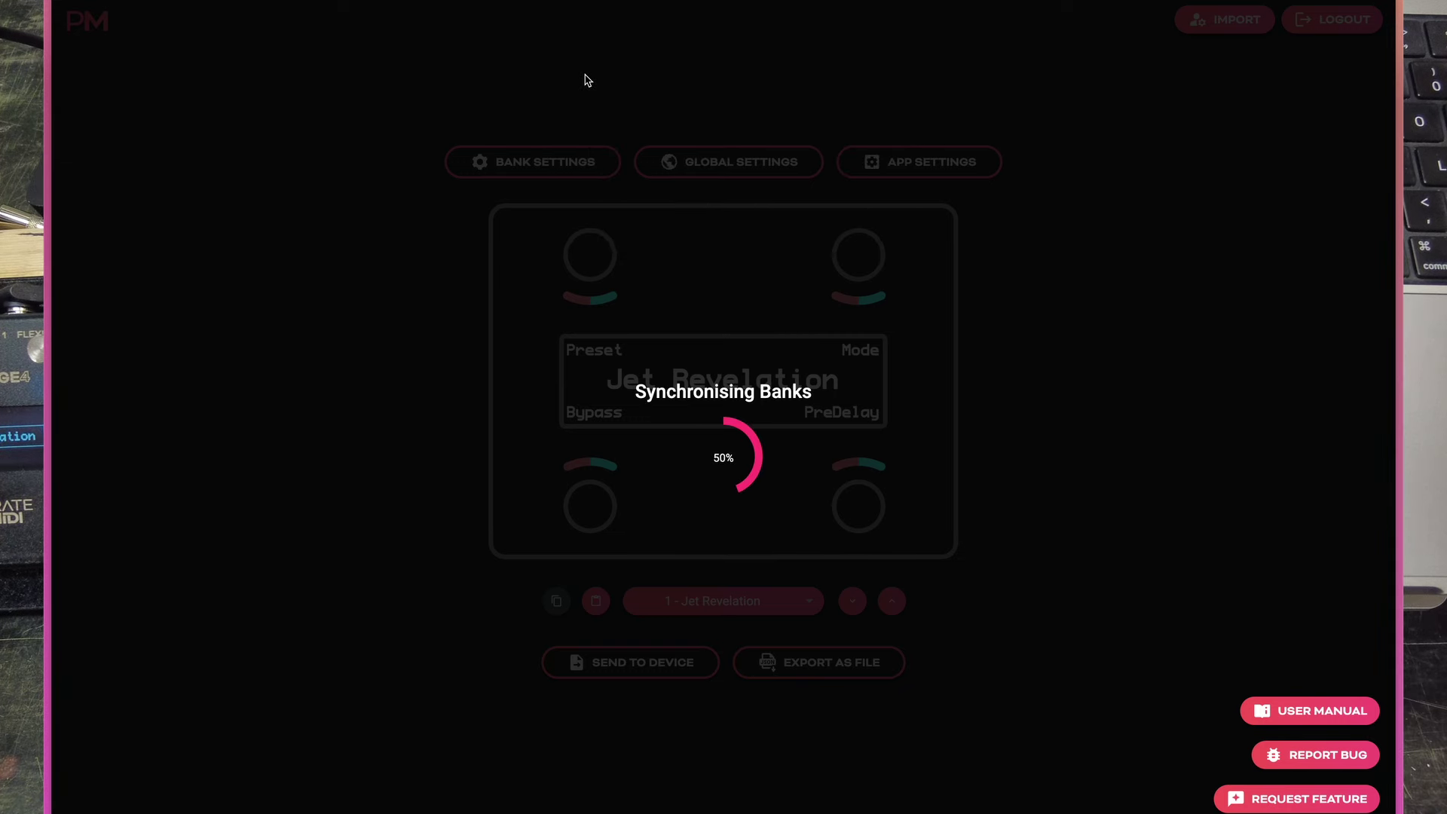